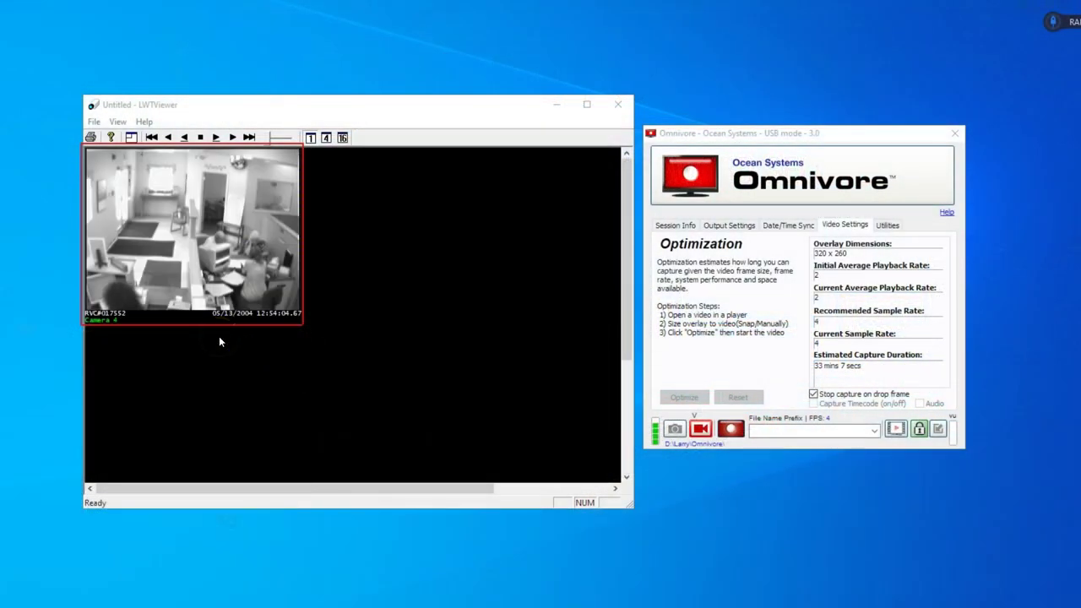
Start the Camera 4 surveillance video playing in LWTViewer under the capture overlay.
left_click(201, 137)
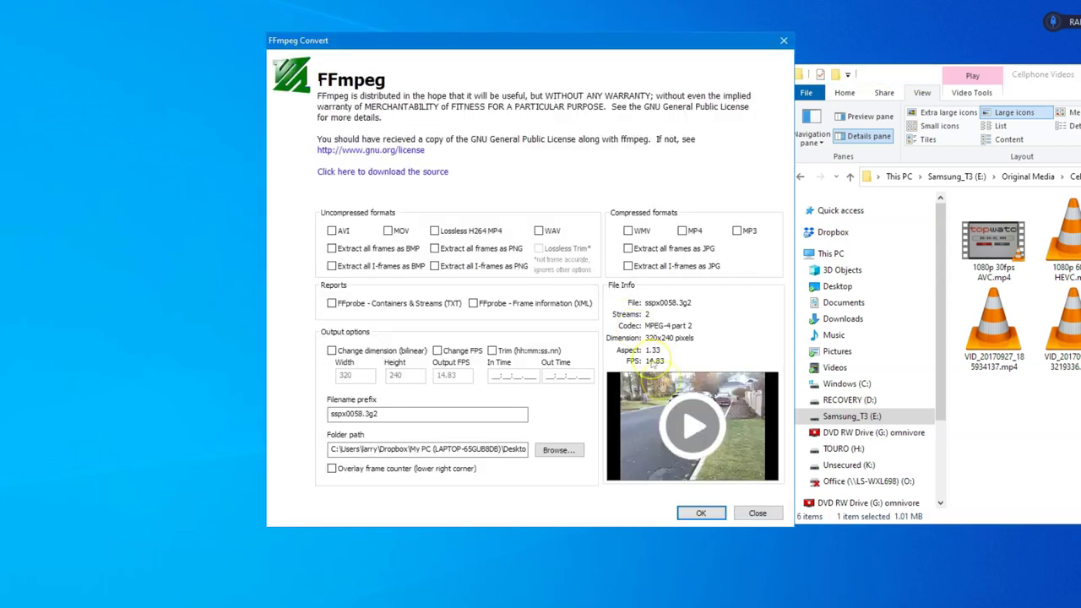
Mark the sspx0058.3g2 trim out point at 00:00:07.957 in the preview player and confirm.
left_click(676, 417)
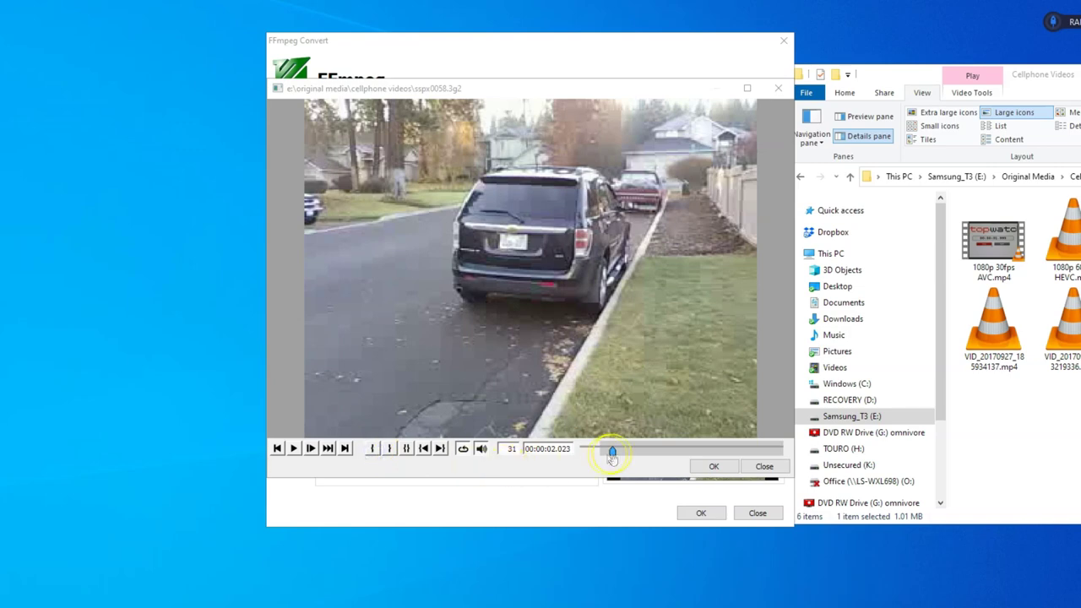
left_click_drag(611, 450, 654, 453)
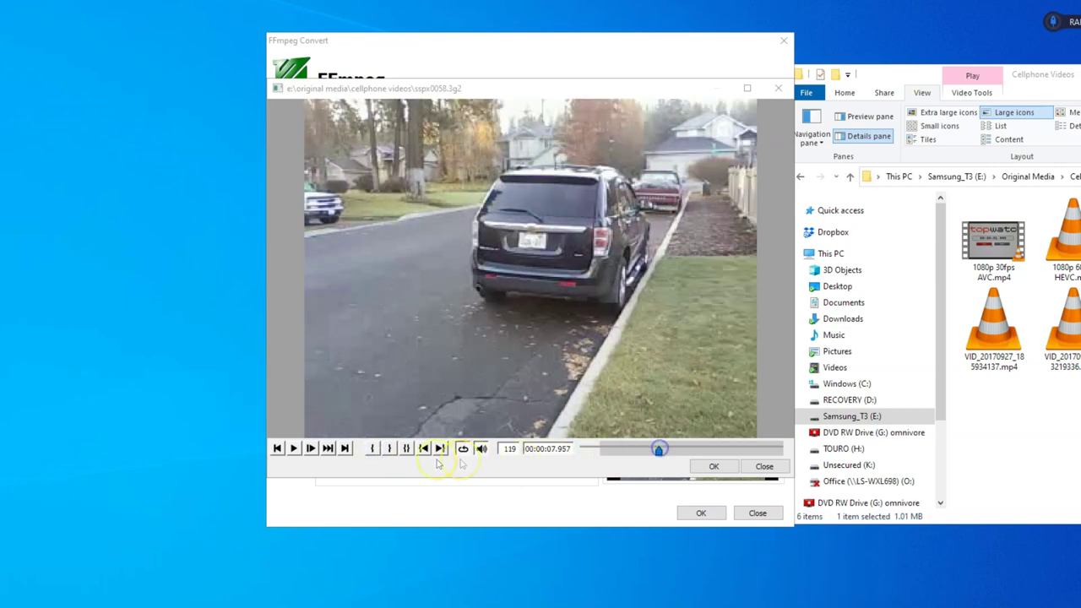
left_click(389, 448)
left_click(713, 466)
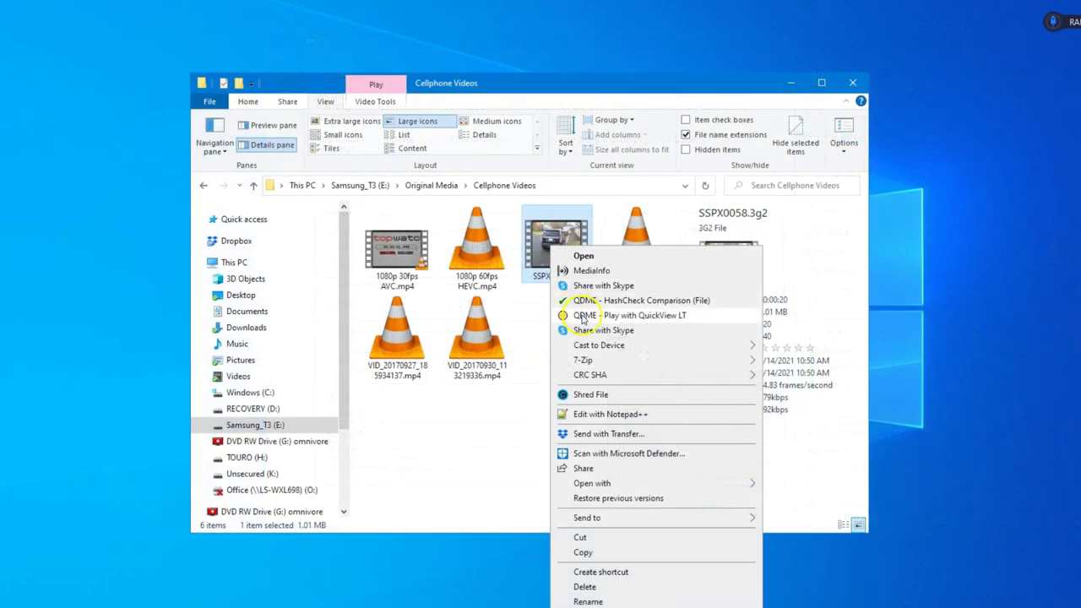
Play SSPX0058.3g2 in QuickView LT, pause it, and bring up its FFmpeg Convert options.
left_click(581, 316)
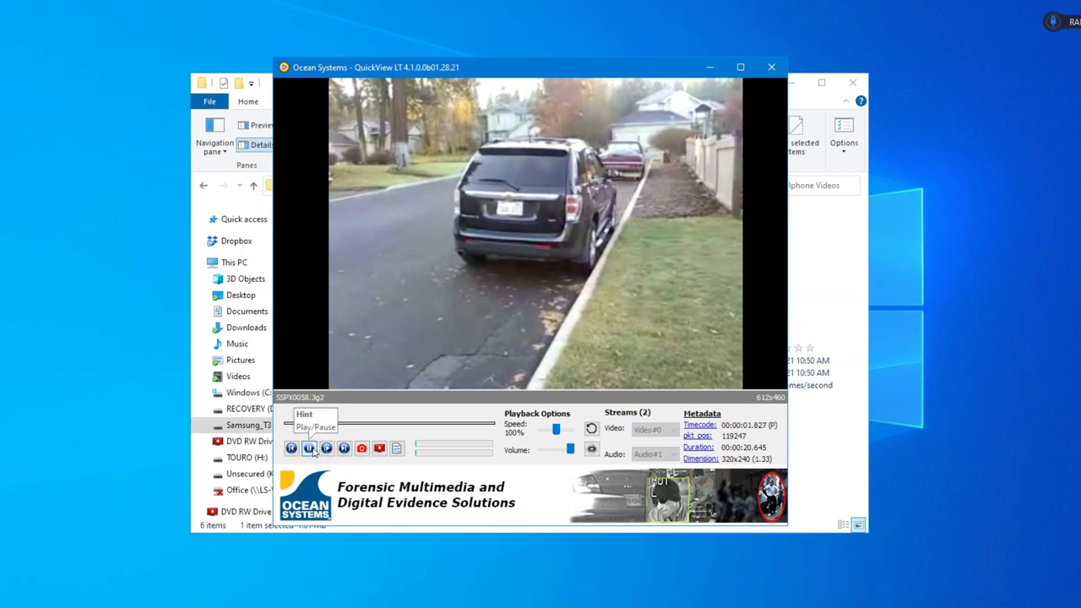
left_click(309, 448)
left_click(361, 447)
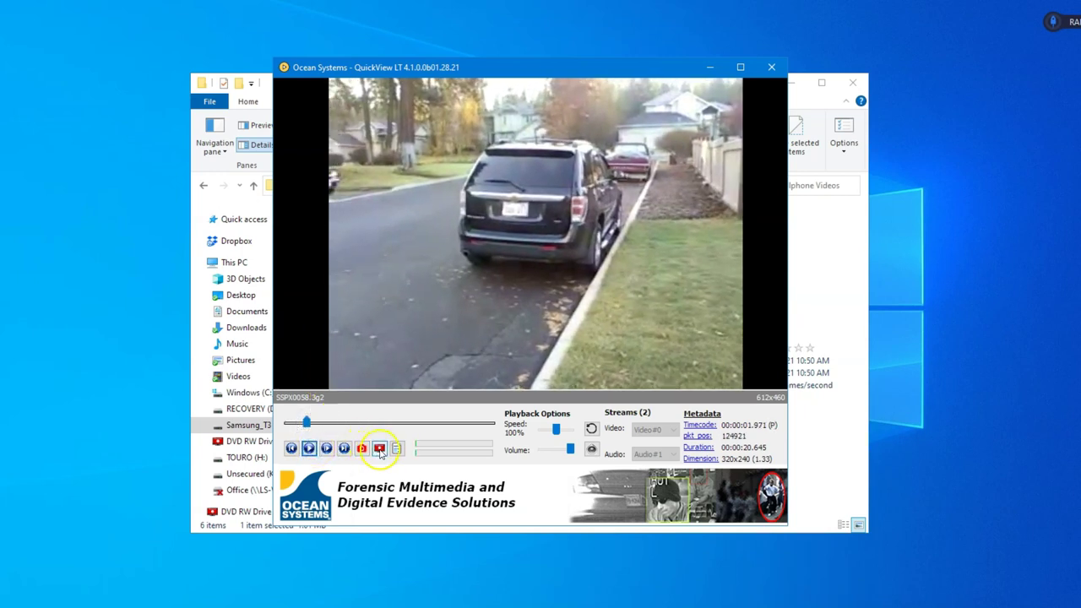
left_click(379, 449)
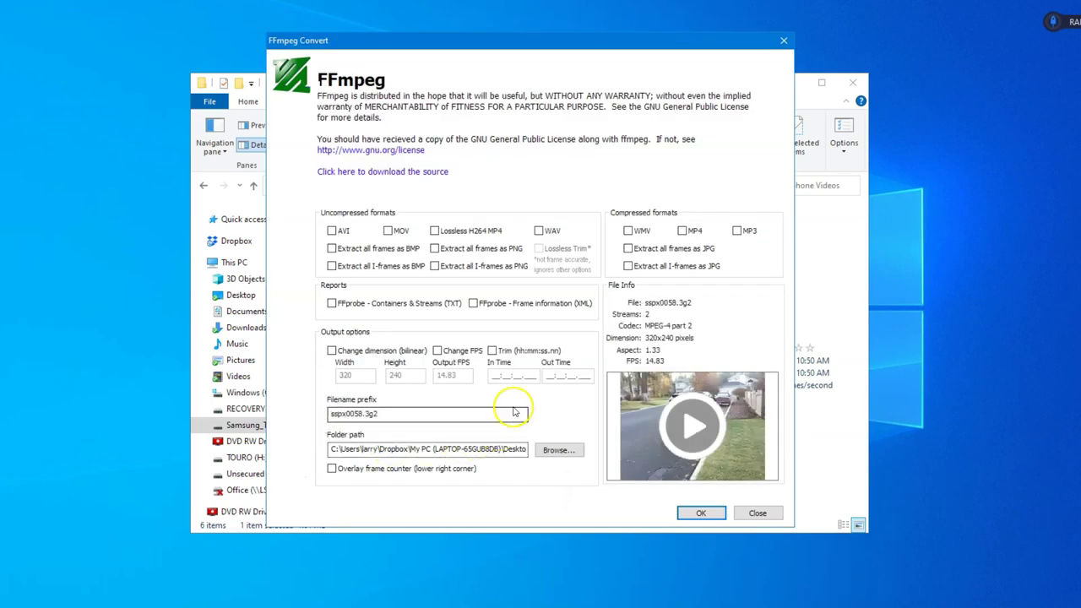
Convert sspx0058.3g2 to all-frames PNG with both FFprobe TXT and XML reports.
left_click(478, 304)
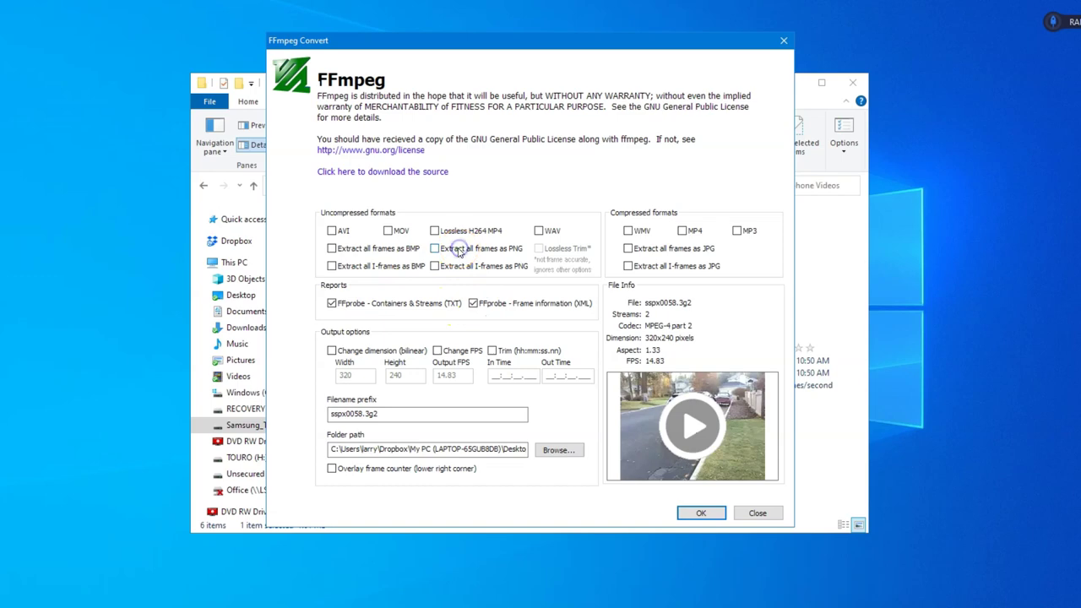
left_click(698, 512)
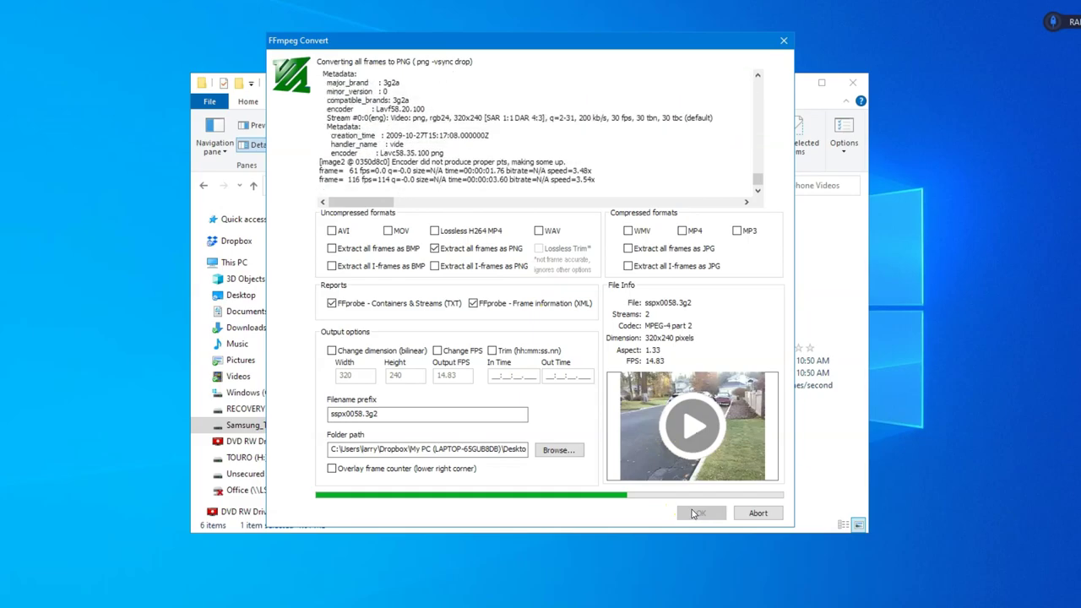
left_click(150, 149)
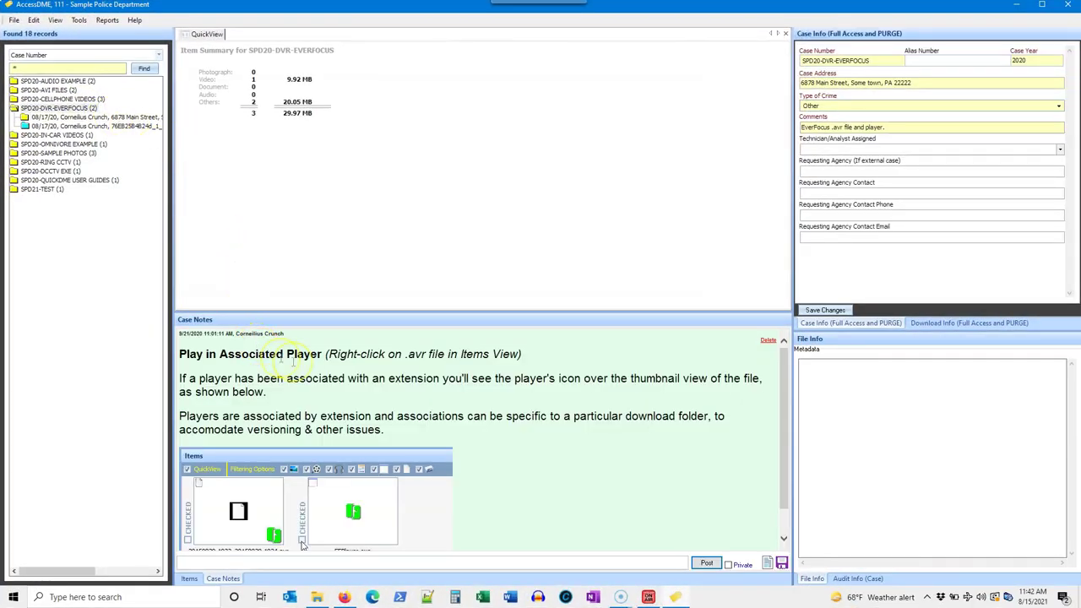
Open the EverFocus DVR download and play its .avr recording in the EFPlayer associated viewer.
left_click(122, 117)
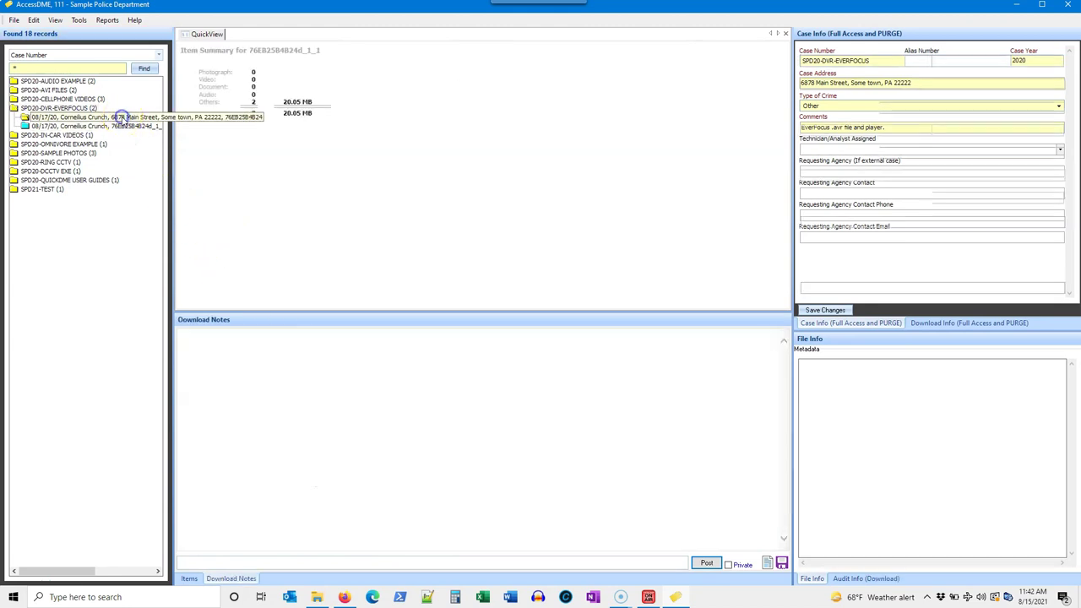
left_click(244, 578)
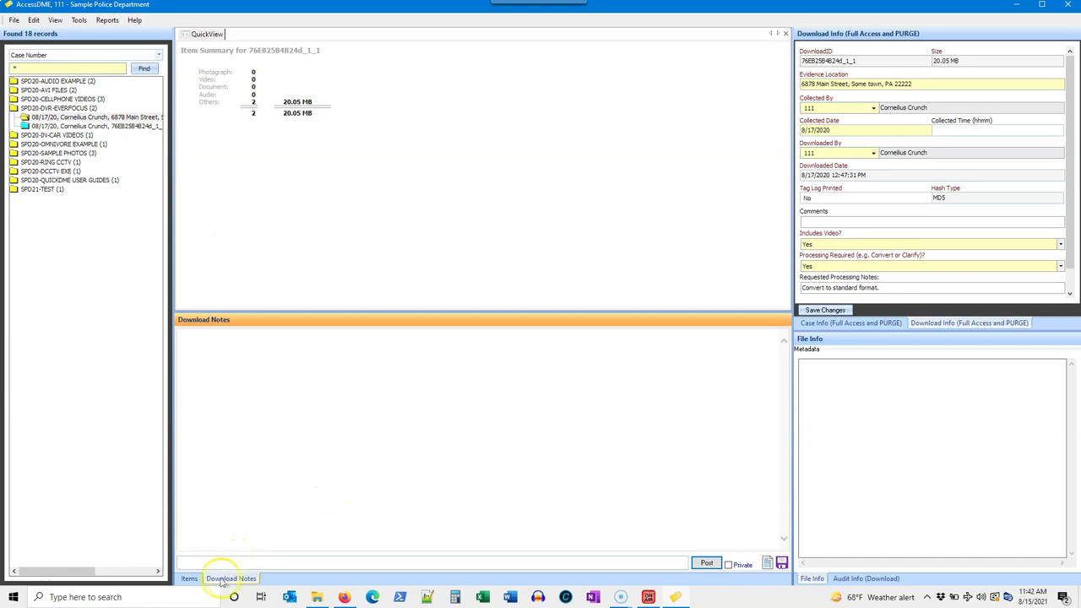
left_click(191, 579)
left_click(253, 362)
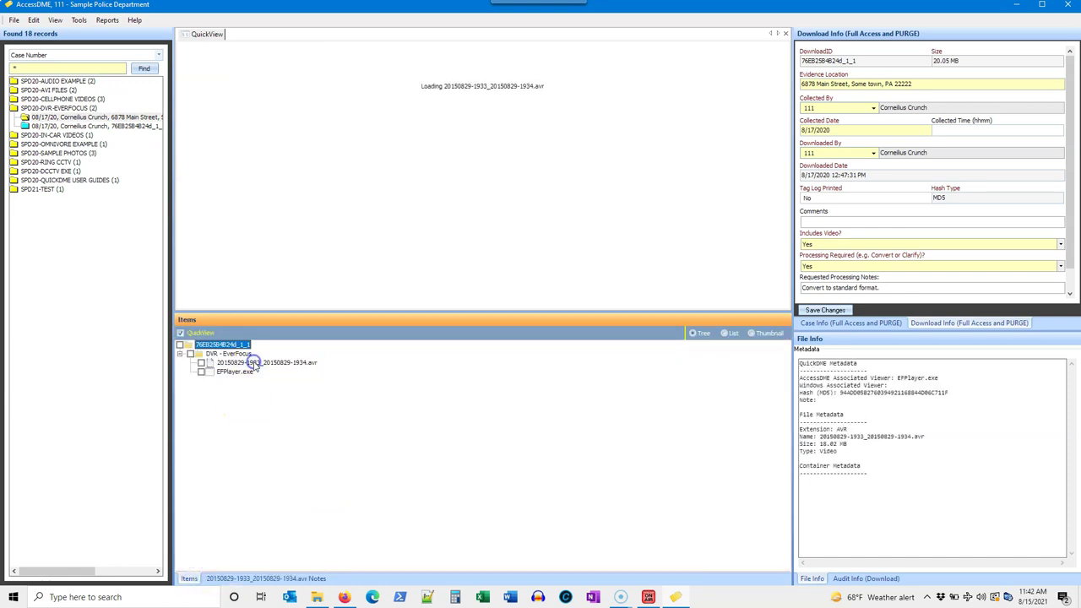
right_click(253, 362)
mouse_move(267, 383)
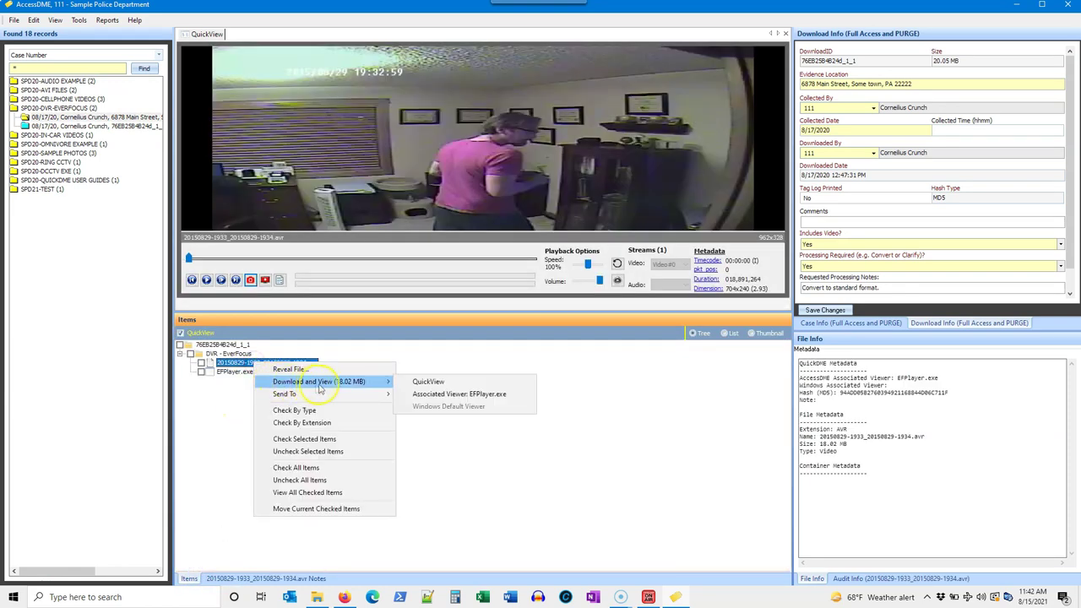
left_click(412, 394)
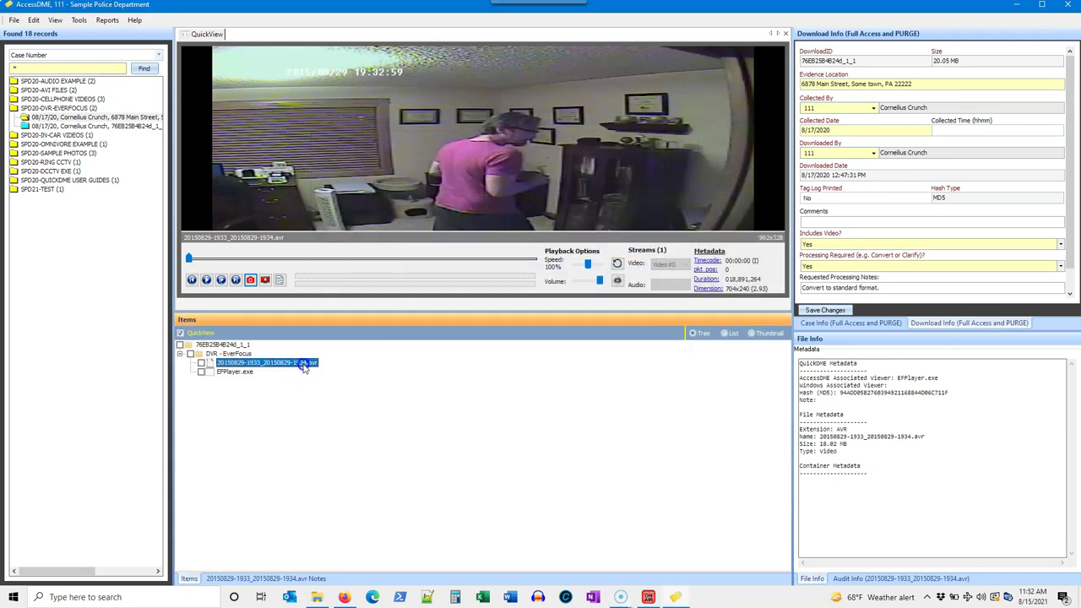
Preview the .avr recording in QuickDME with macroblock and motion-vector overlays.
right_click(302, 363)
mouse_move(338, 396)
mouse_move(477, 396)
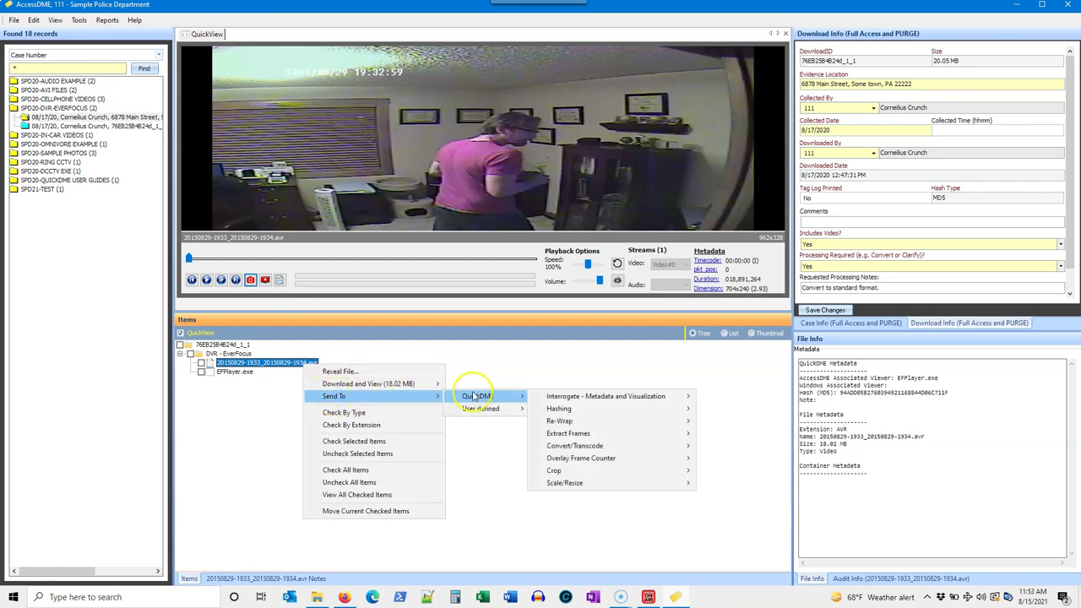
mouse_move(557, 396)
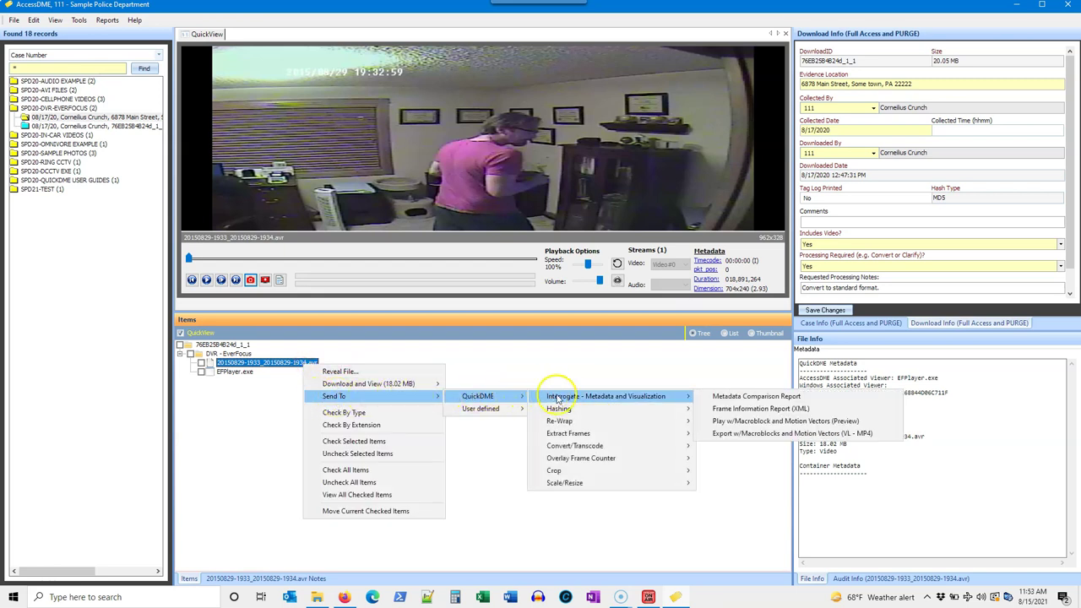
left_click(740, 421)
left_click(590, 358)
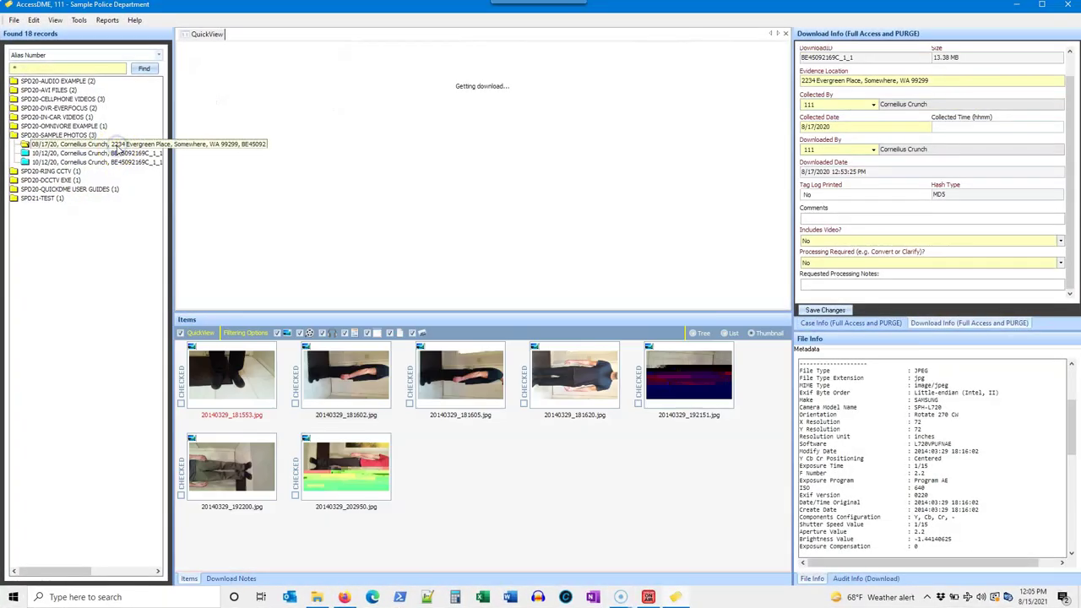
Open the 08/17/20 sample photos download and preview 20140329_181605.jpg.
left_click(369, 388)
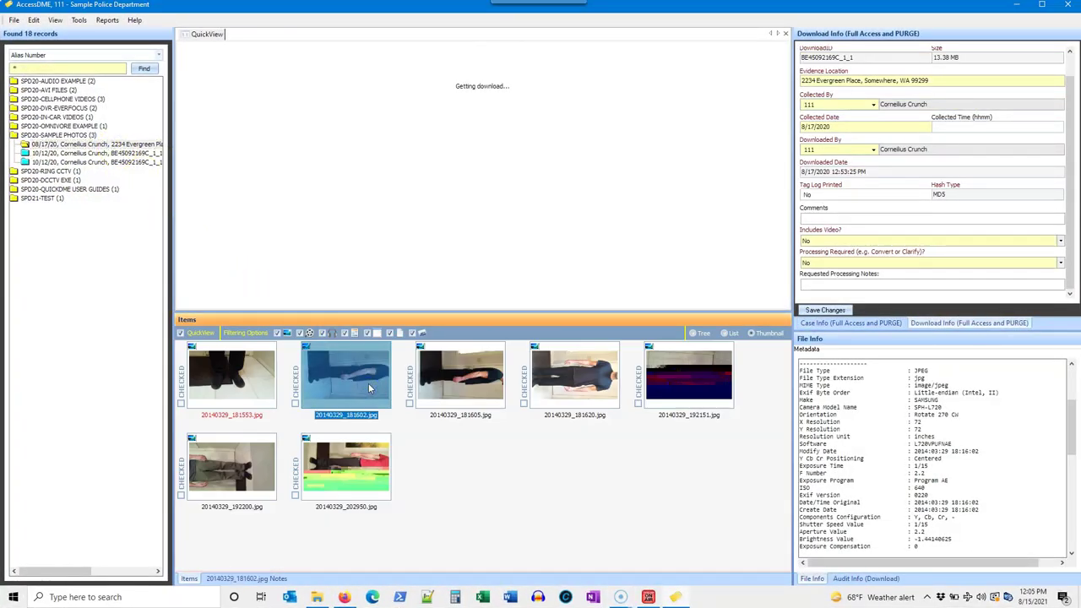
left_click(450, 379)
left_click(694, 421)
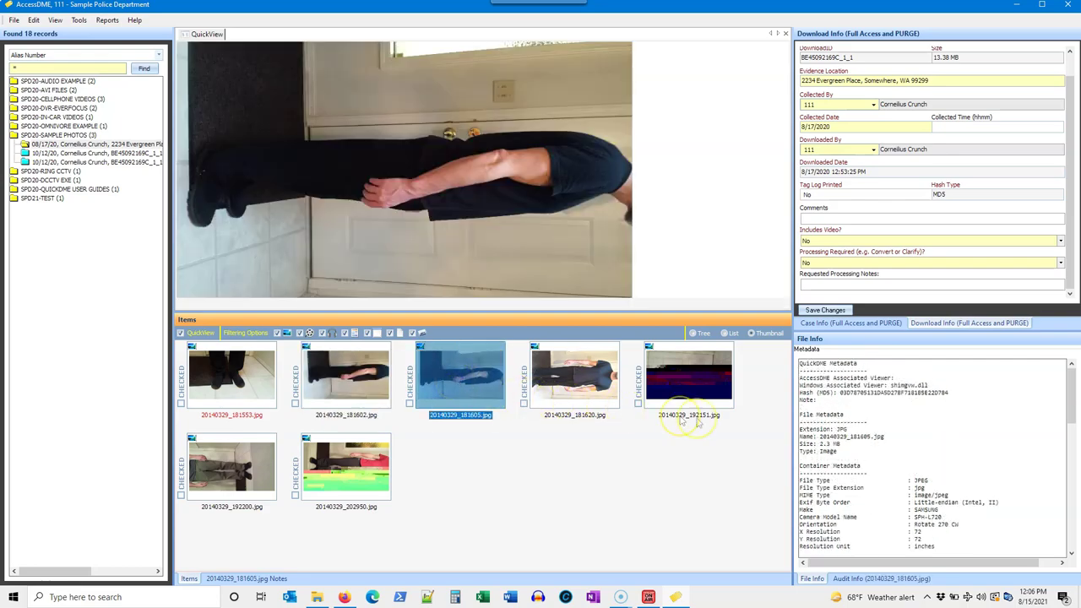
scroll(946, 439, "down", 4)
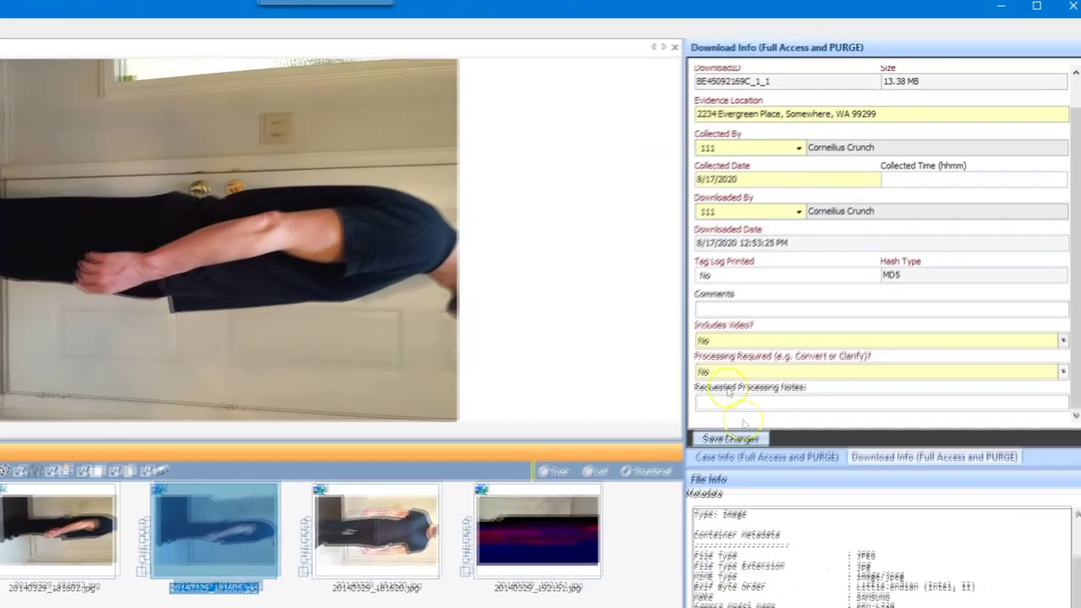
Enter the comment 'Suspect images' on the download record and save the changes.
left_click(708, 308)
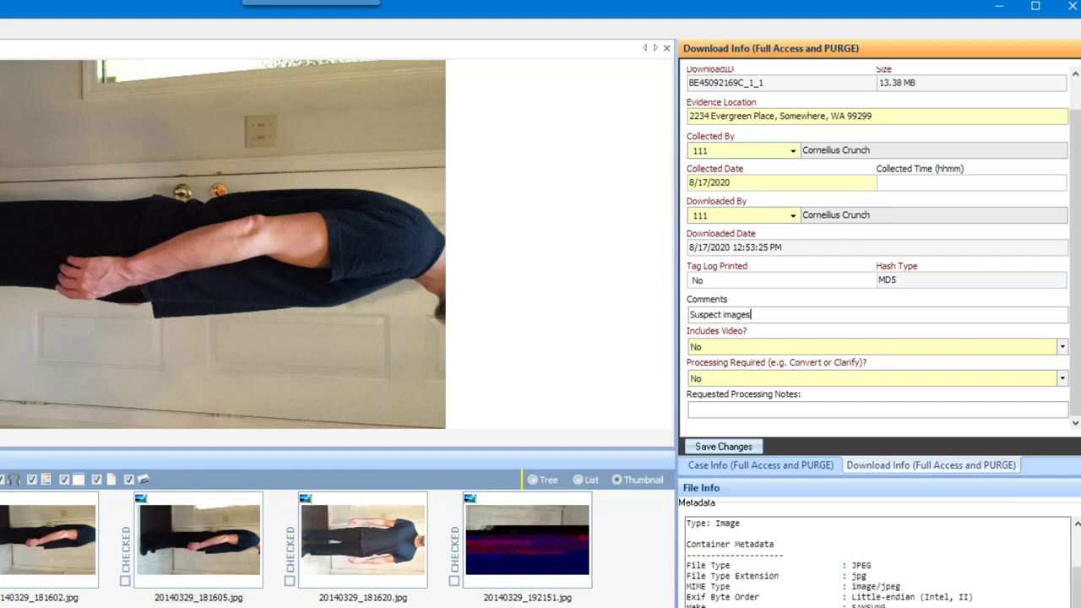
type("Suspect images")
left_click(723, 446)
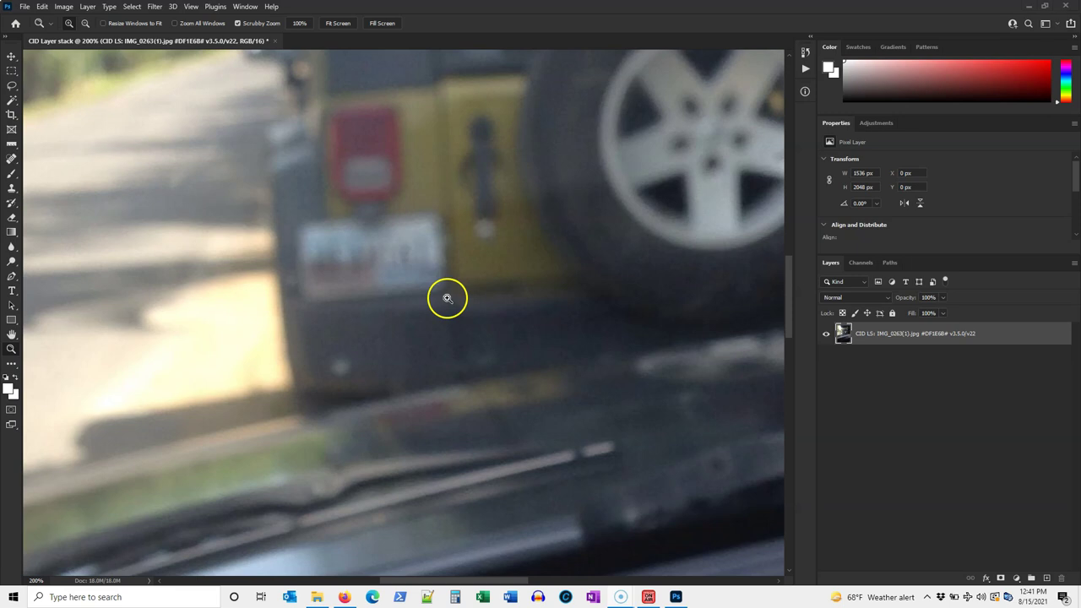
left_click(447, 298)
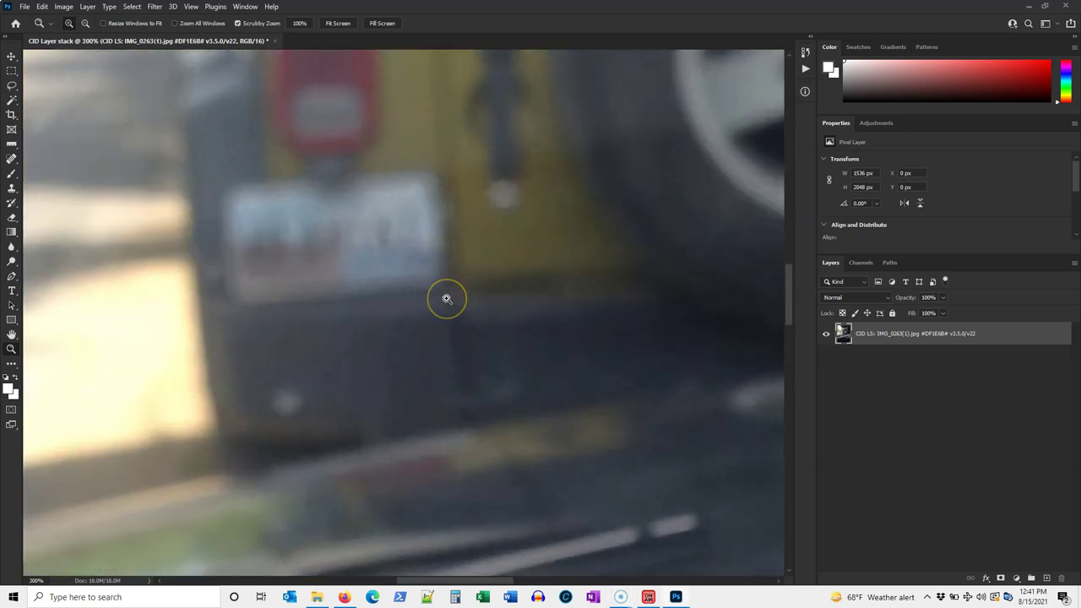
Launch ClearID with Ctrl+Alt+F and step through artifact, resize and focus correction to deblurring.
key("ctrl+alt+f")
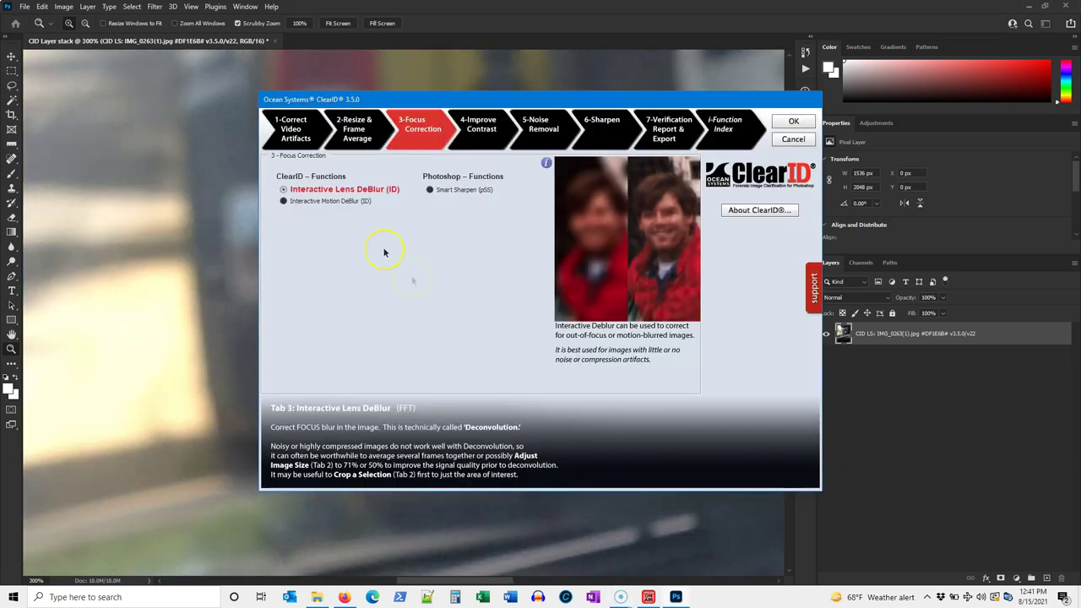
left_click(296, 131)
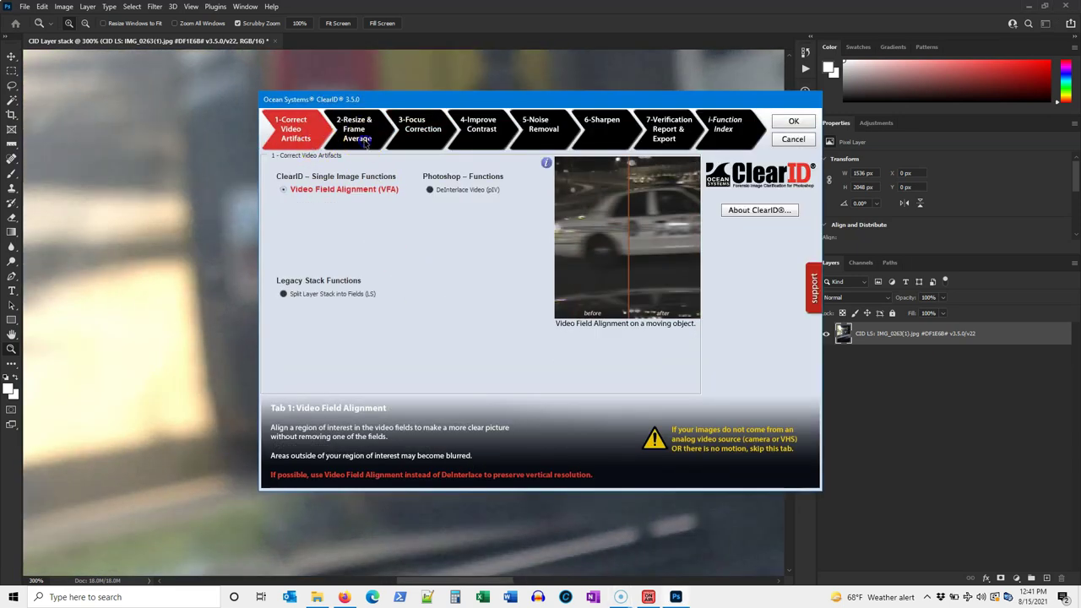
left_click(365, 142)
left_click(415, 143)
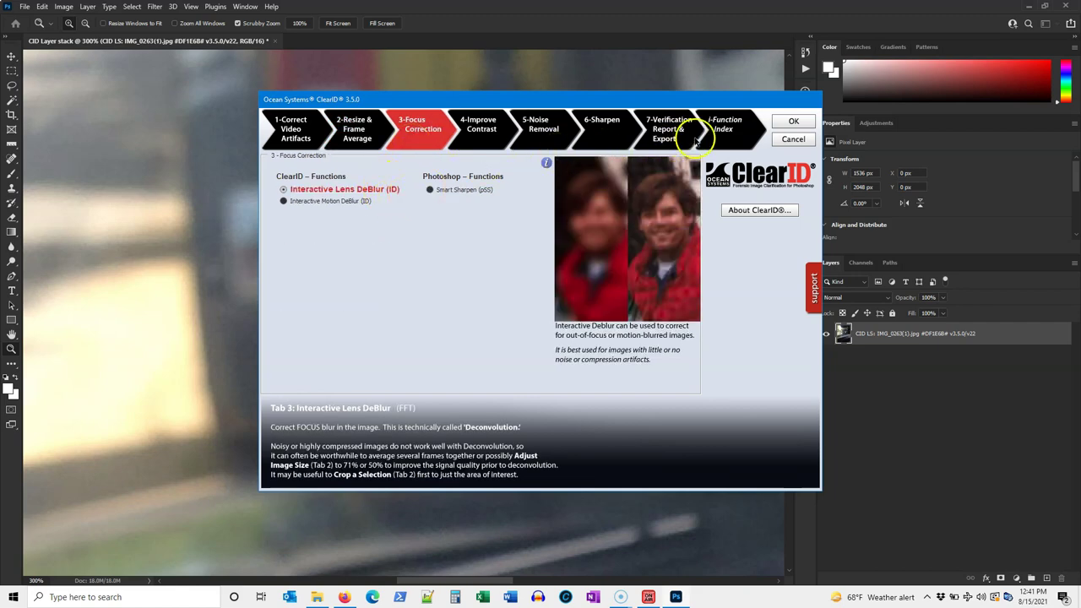
left_click(790, 122)
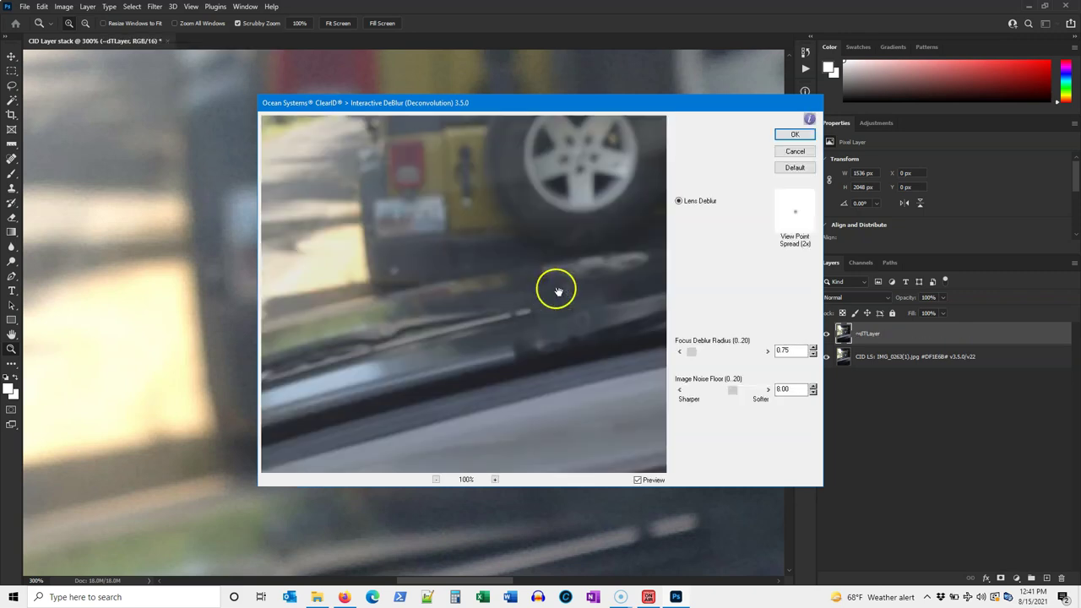
Zoom the deblur preview to 300% on the plate, with focus radius 8.00 and noise floor 20.00.
left_click_drag(481, 307, 516, 374)
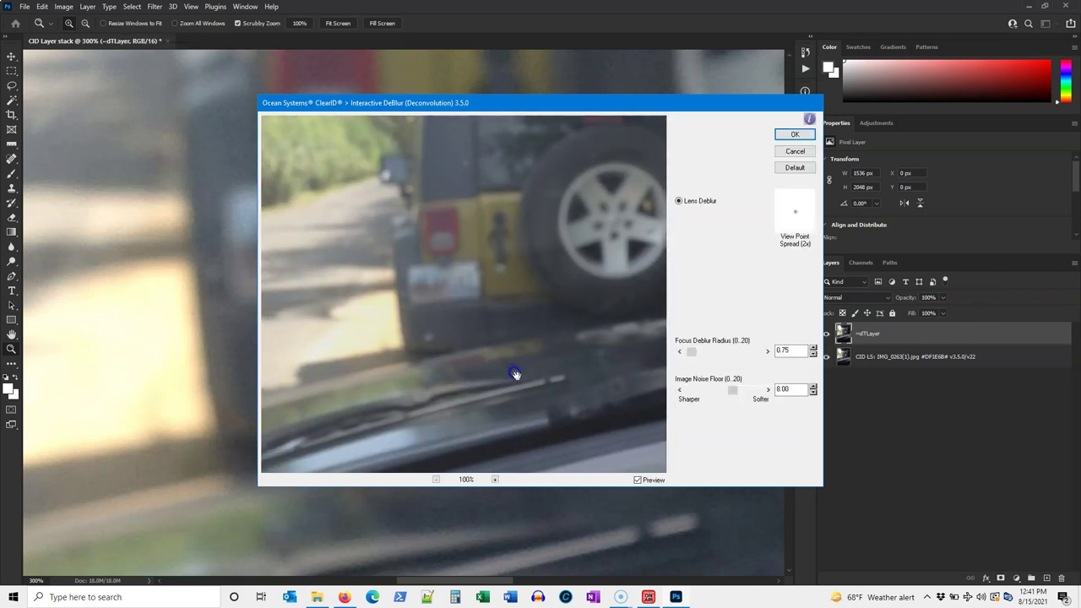
left_click(495, 479)
left_click(494, 479)
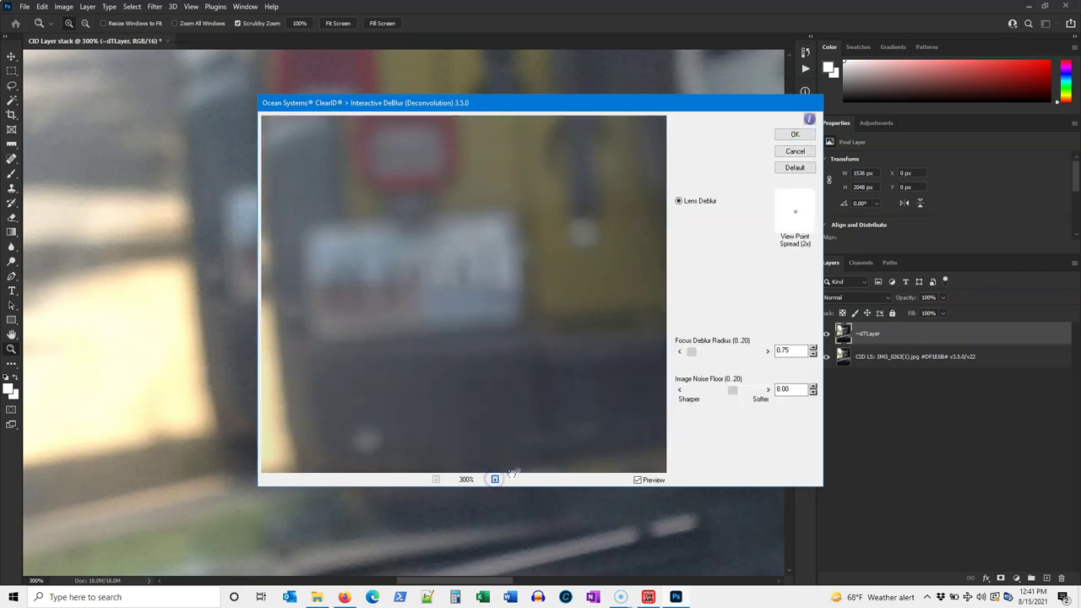
left_click(741, 352)
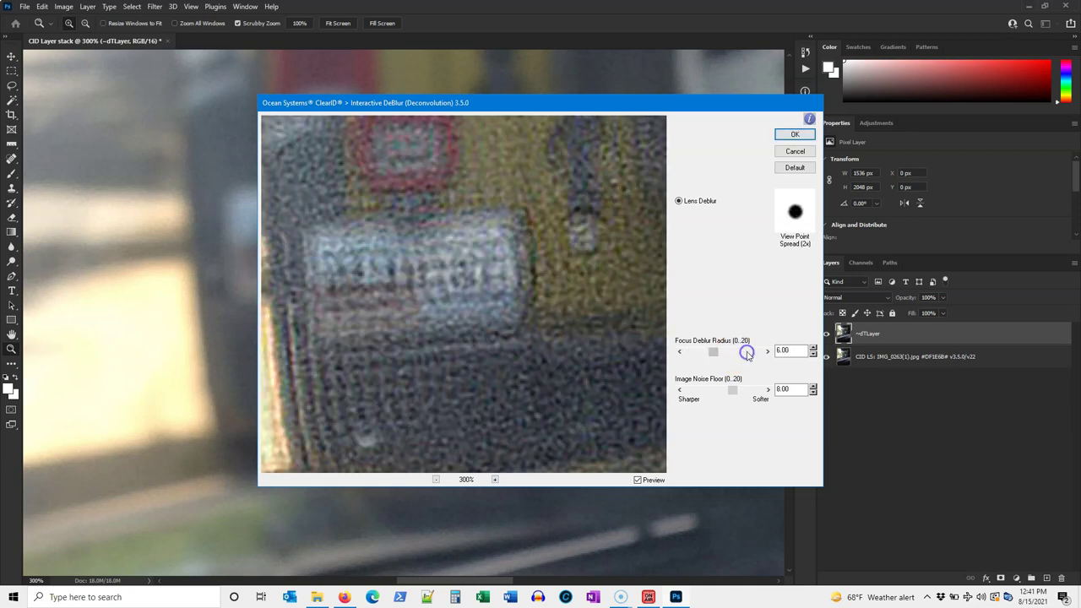
left_click(746, 353)
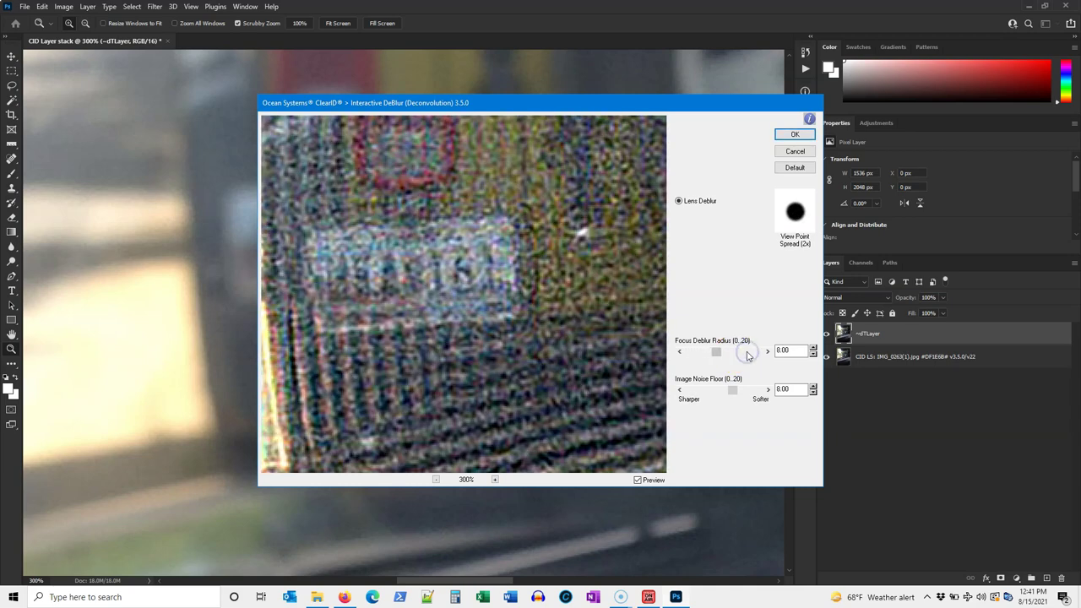
left_click_drag(751, 392, 758, 390)
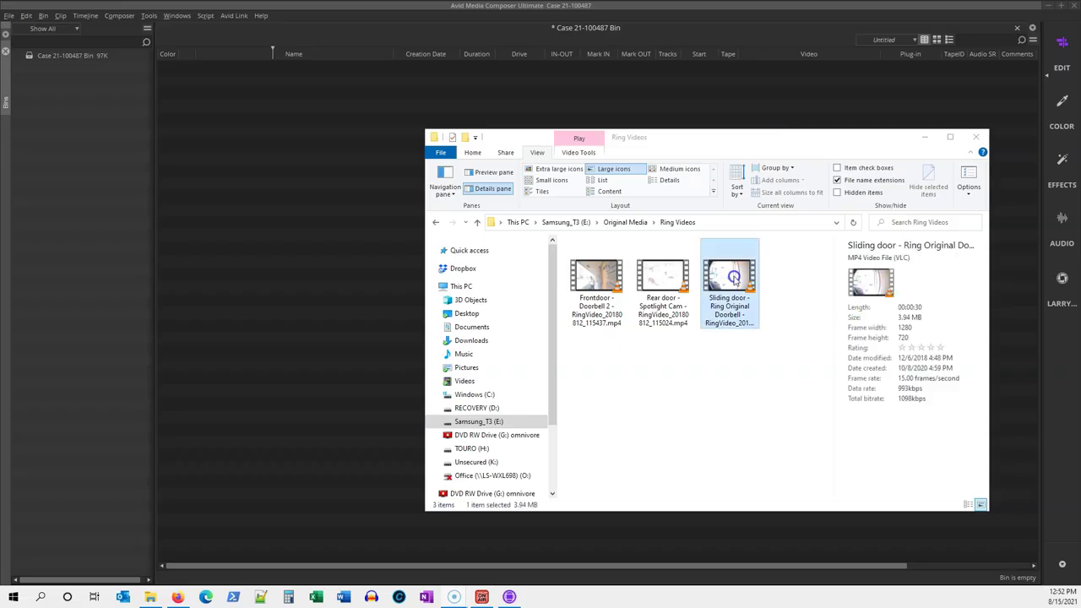
left_click(596, 285, "shift")
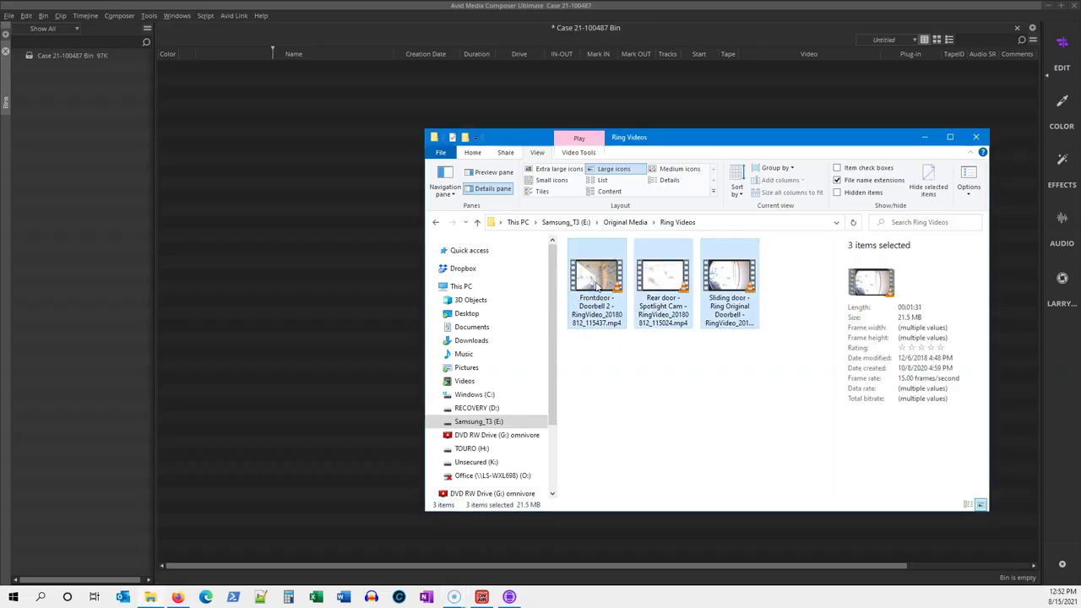
Import the three Ring clips into the bin and drop DTective ClearID 3.4 ChannelSelector onto the V1 clip.
left_click_drag(596, 284, 324, 234)
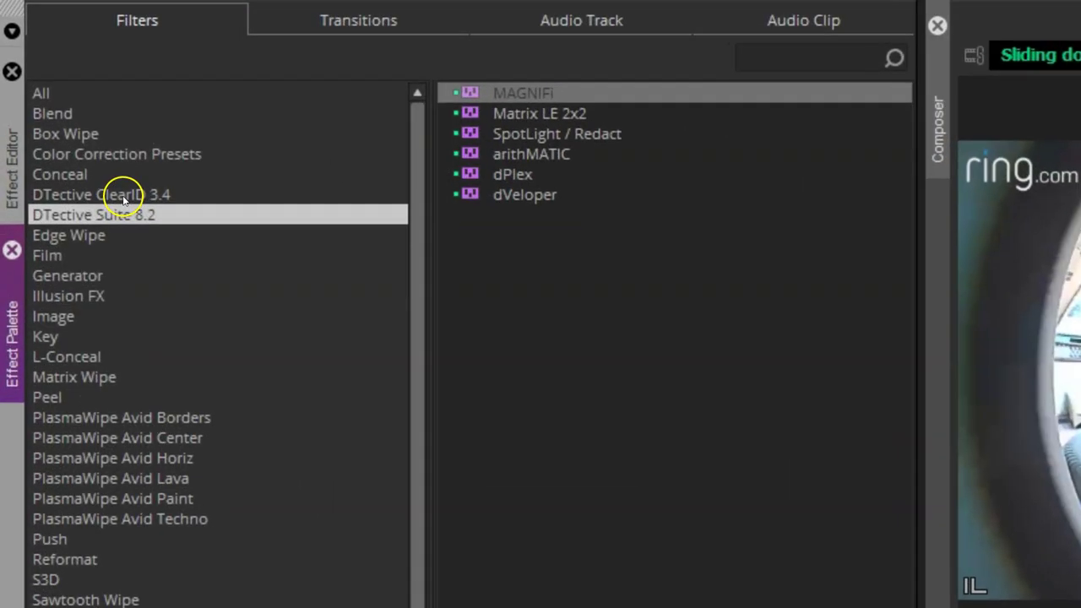
left_click(116, 184)
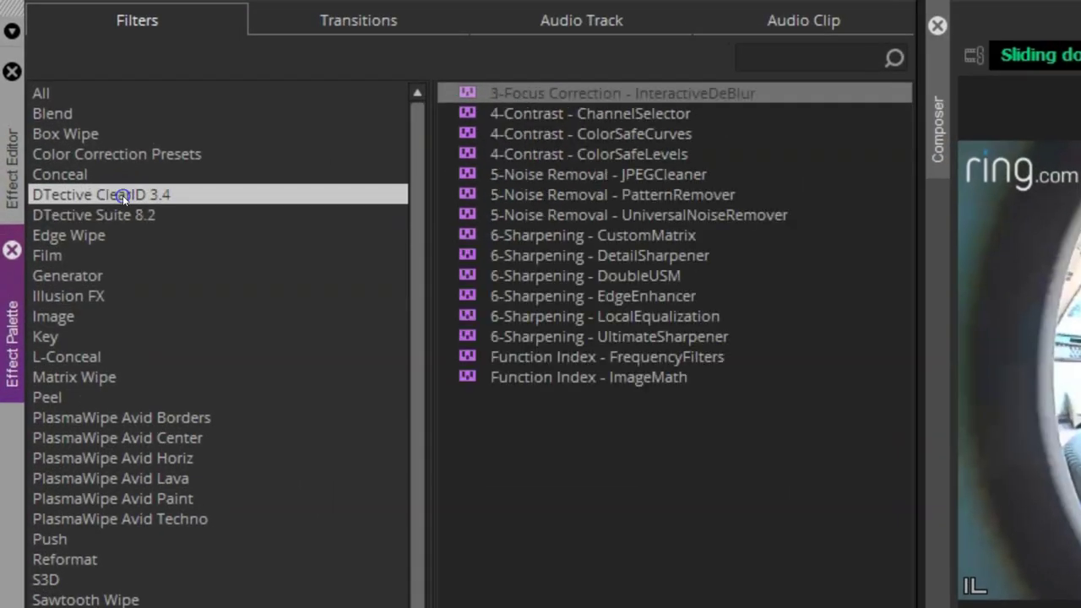
left_click(582, 114)
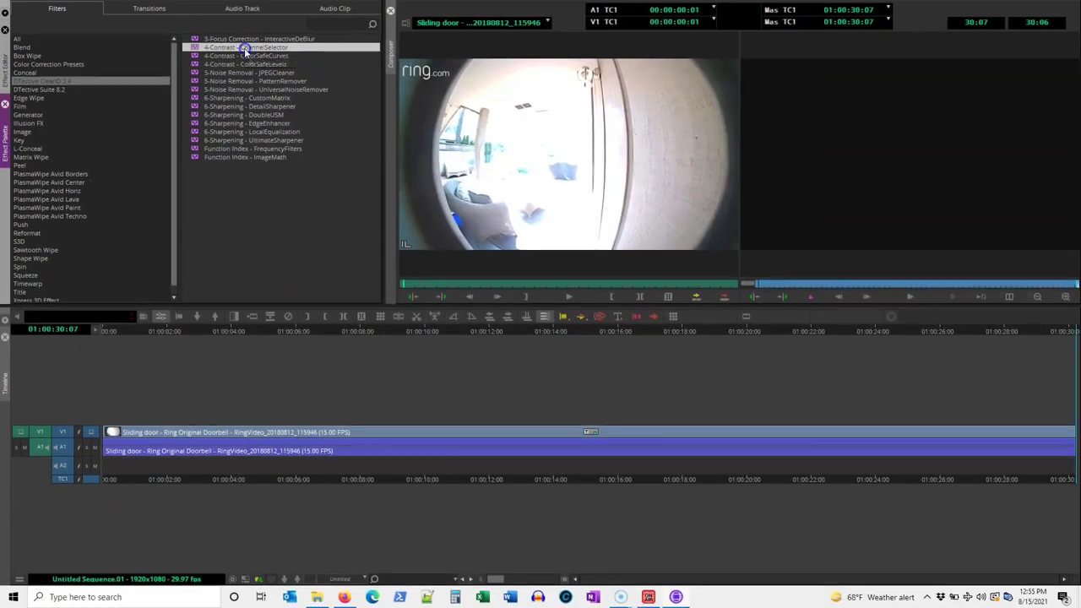
left_click_drag(244, 49, 338, 433)
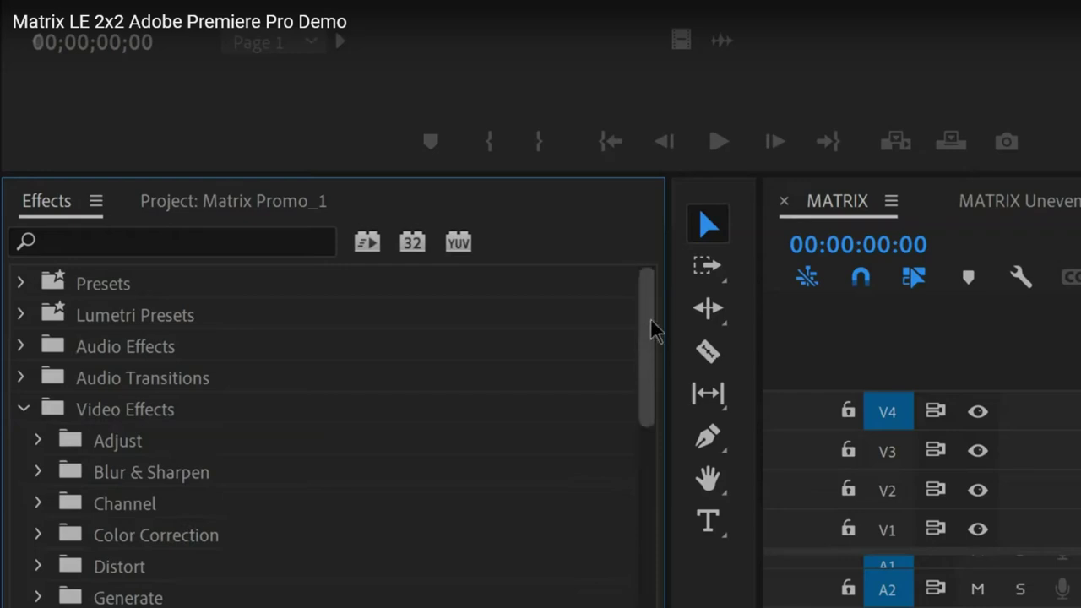
left_click_drag(651, 328, 639, 536)
Drag Matrix LE 2x2 from Video Effects > dTective onto C0014.MP4 on track V4.
left_click(39, 553)
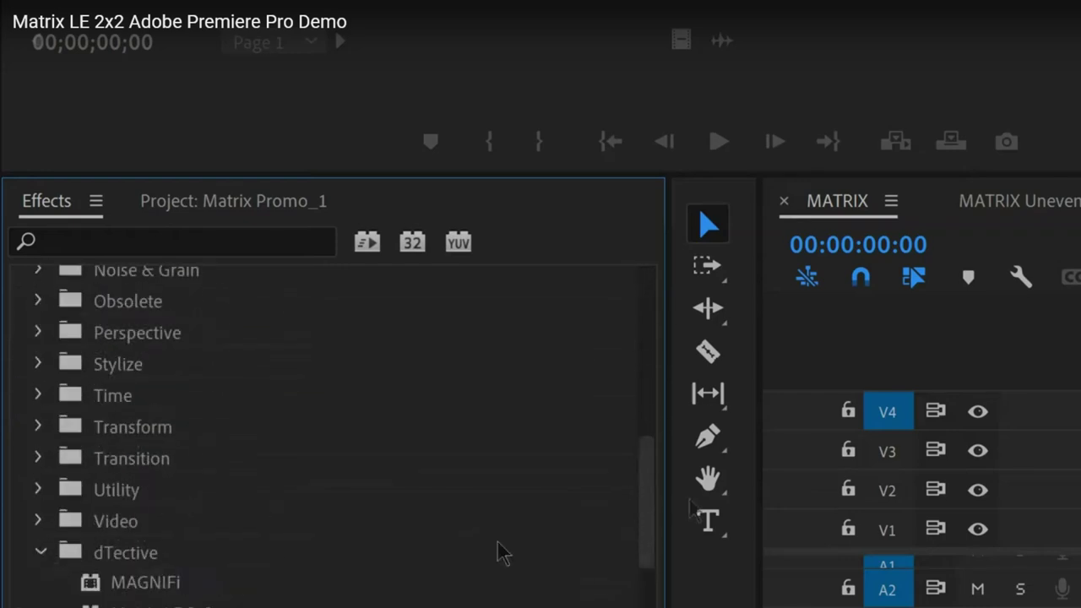
left_click_drag(656, 458, 651, 507)
left_click(108, 463)
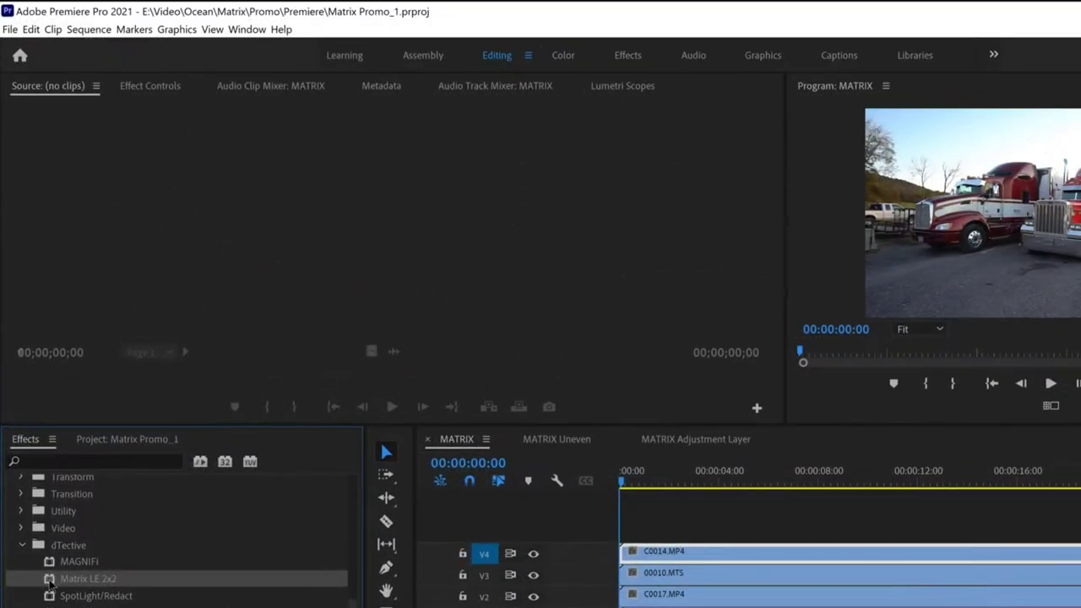
left_click_drag(50, 583, 706, 563)
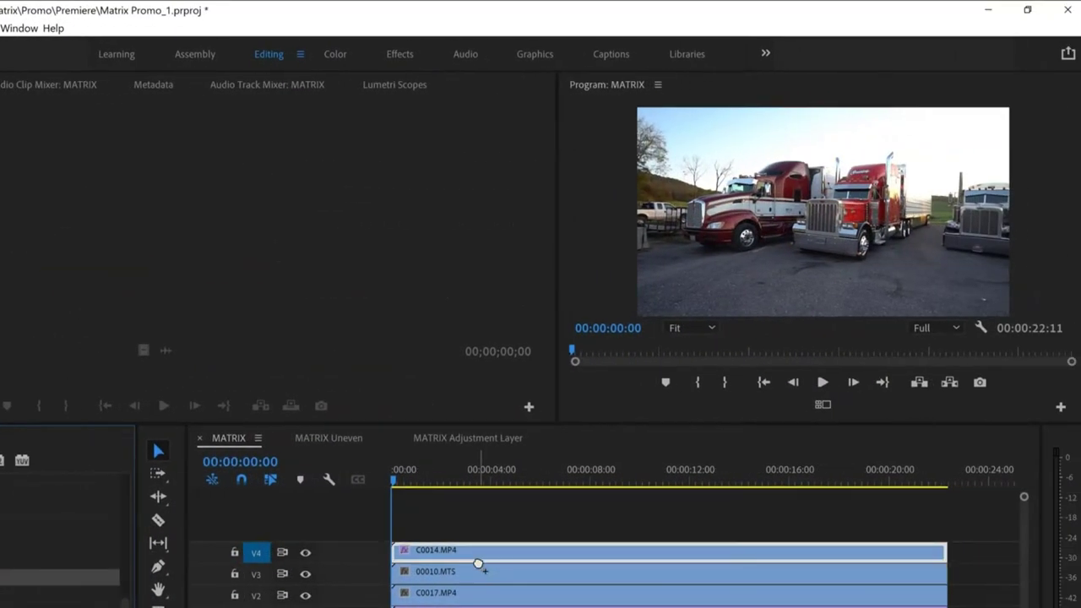
left_click_drag(477, 563, 478, 561)
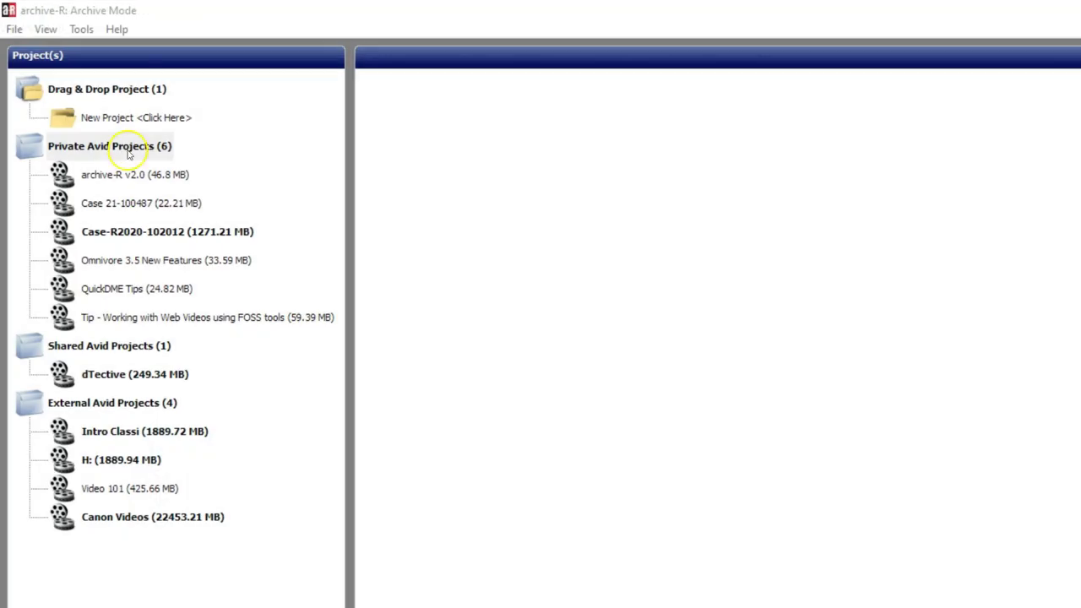
left_click(128, 144)
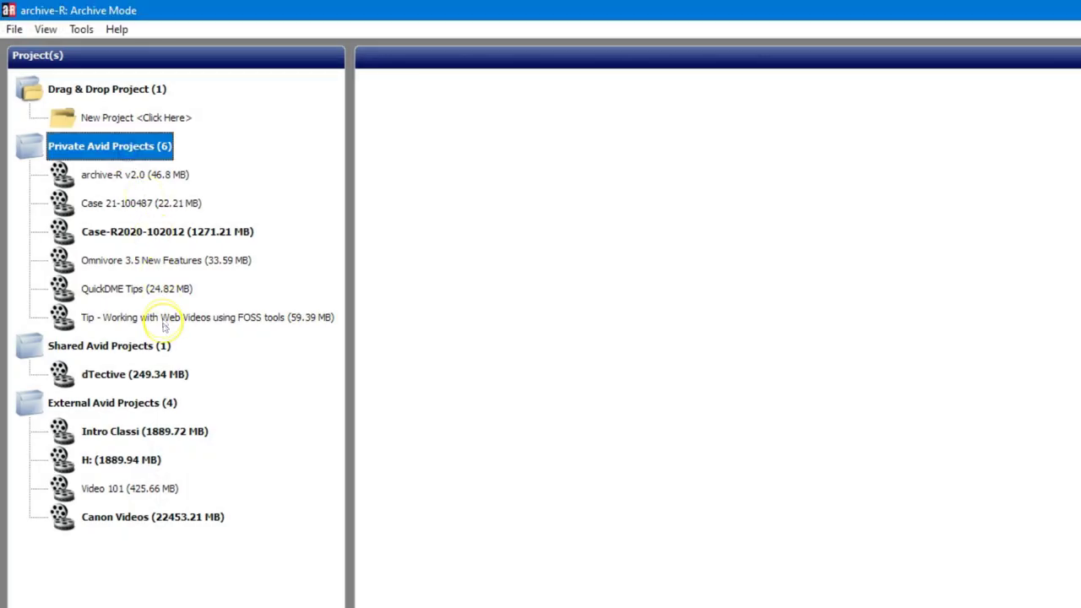
Open the shared dTective project in archive-R and list its media files.
left_click(166, 346)
left_click(165, 403)
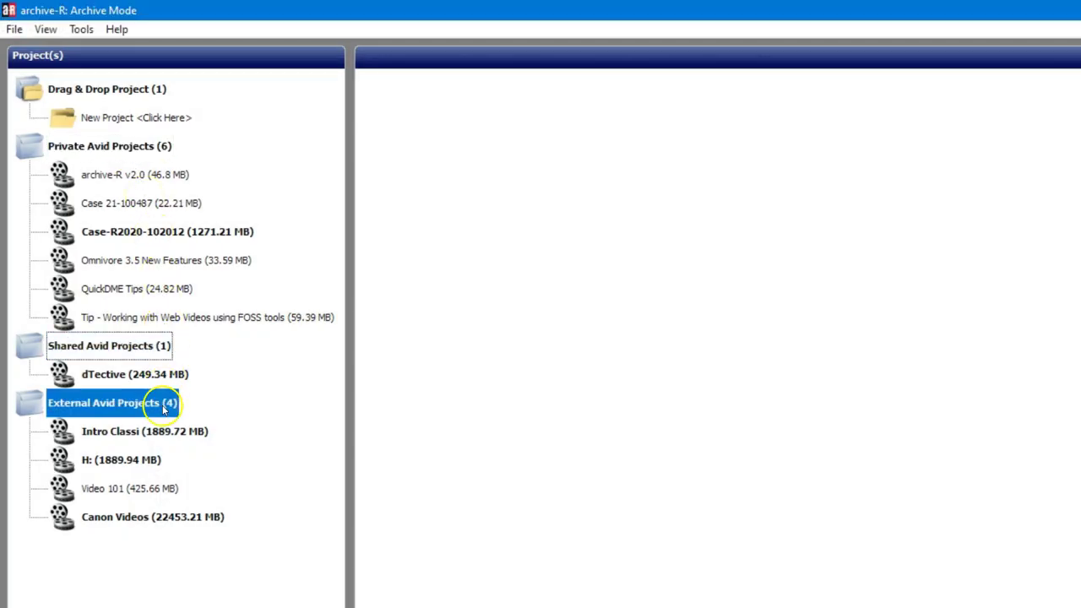
left_click(157, 383)
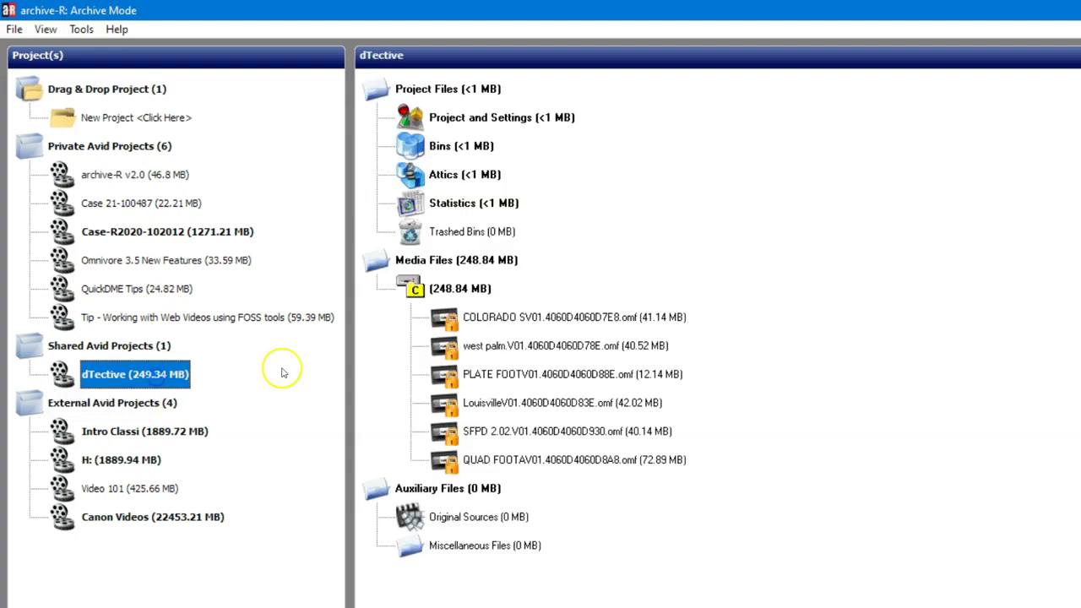
left_click(432, 91)
left_click(447, 260)
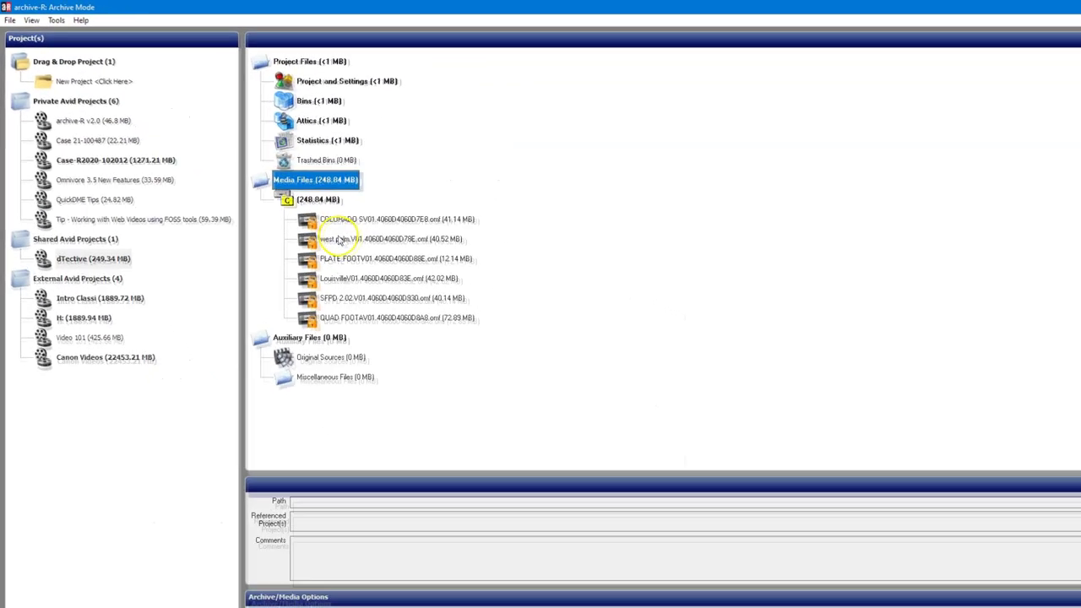
Show the PLATE FOOTV01 .omf file's path and size, then open it in the player.
left_click(493, 347)
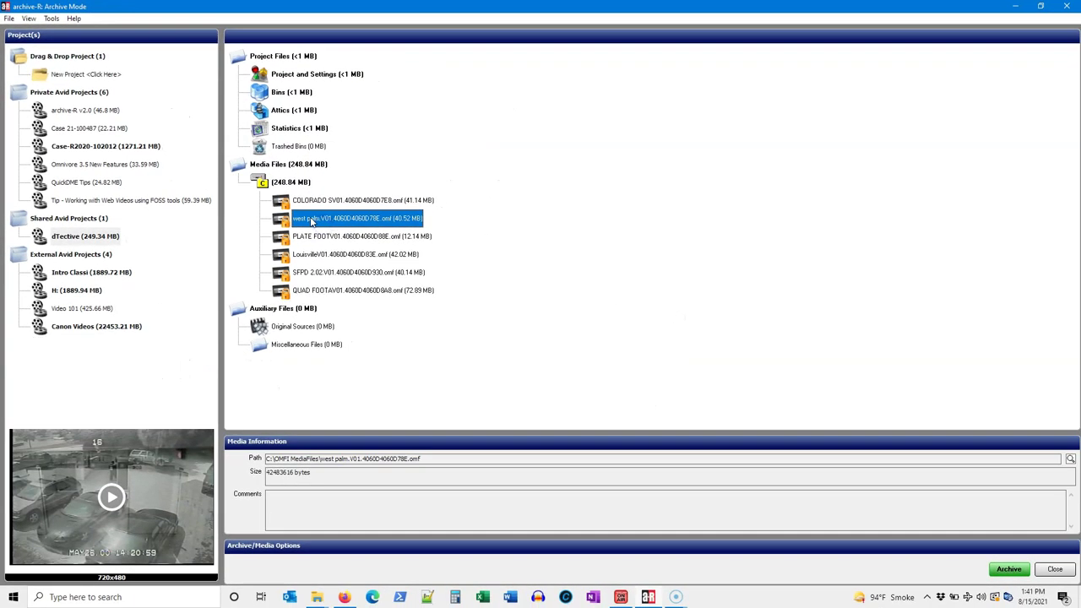
left_click(317, 239)
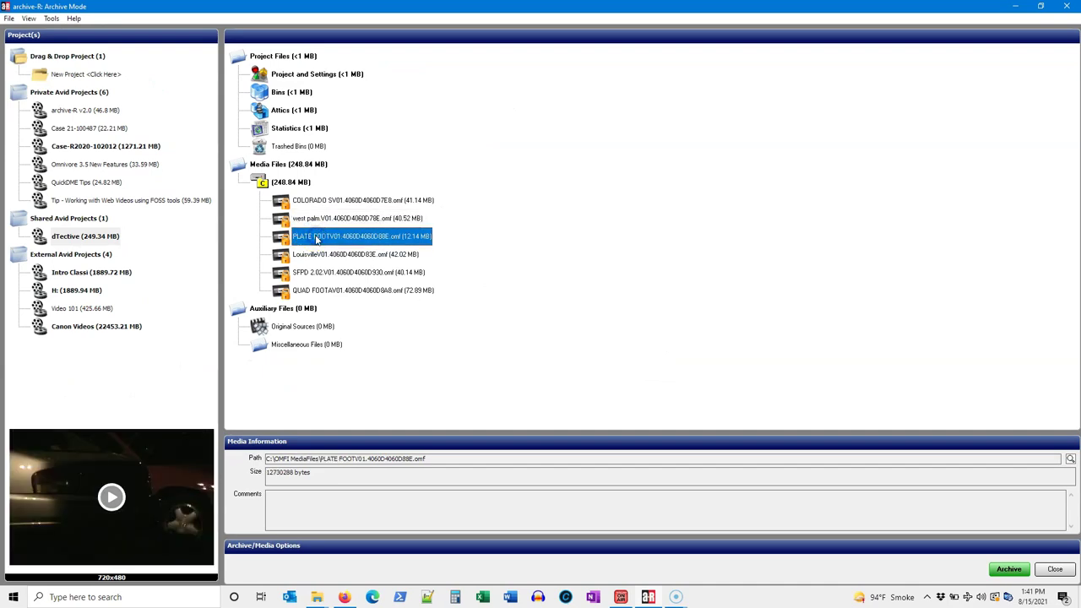
double_click(318, 239)
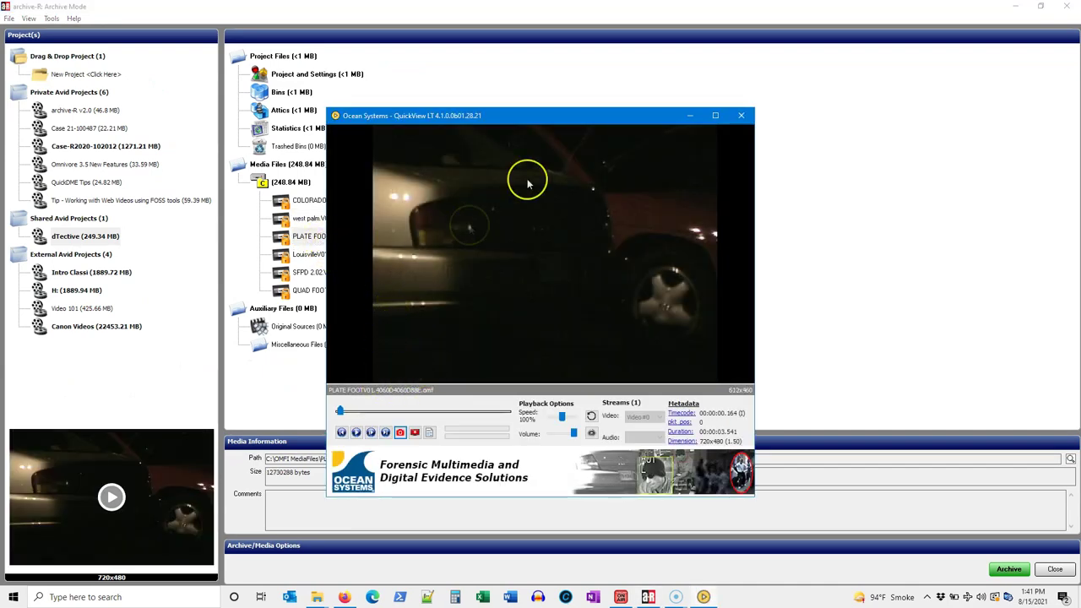
Play the COLORADO SV01 clip in QuickView LT, then start a new drag-and-drop project in archive-R.
left_click(741, 116)
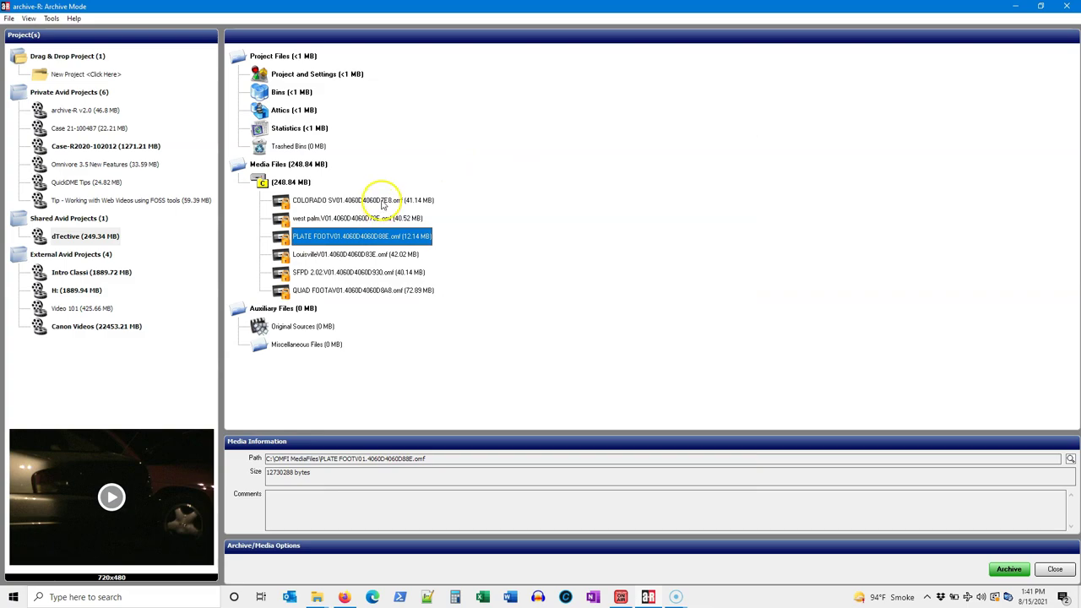
double_click(381, 201)
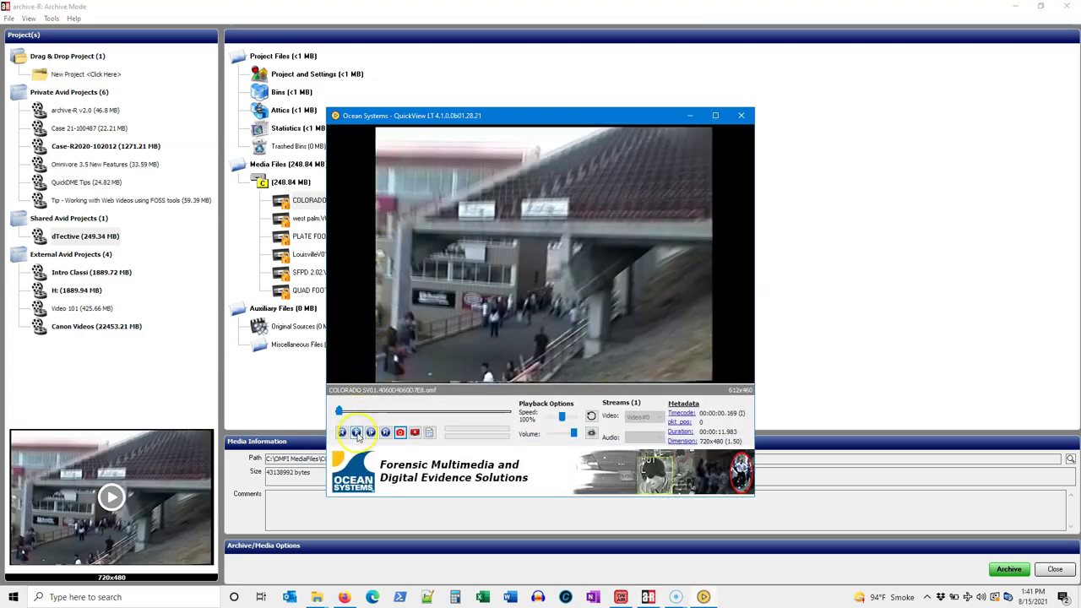
left_click(356, 433)
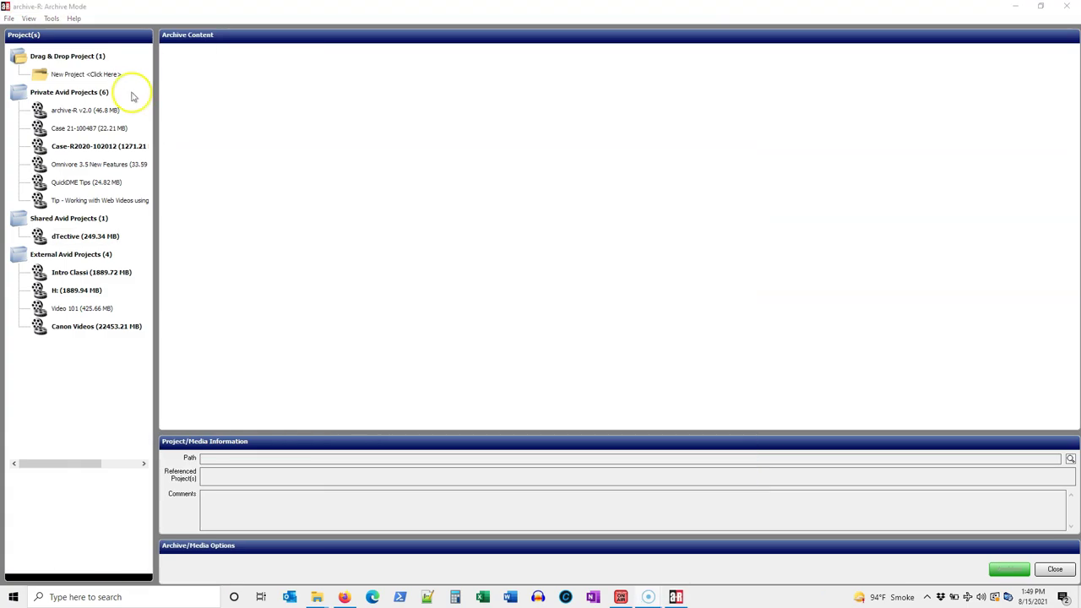
left_click(109, 73)
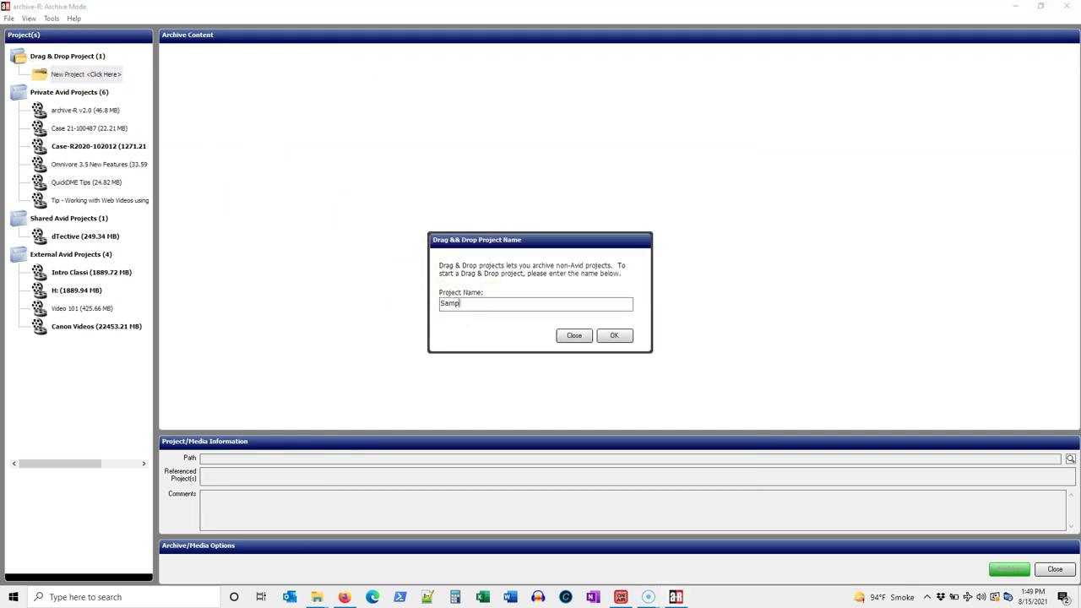
Confirm the project name Sample and drag Cellphone Videos from the Original Media window into it.
left_click(622, 335)
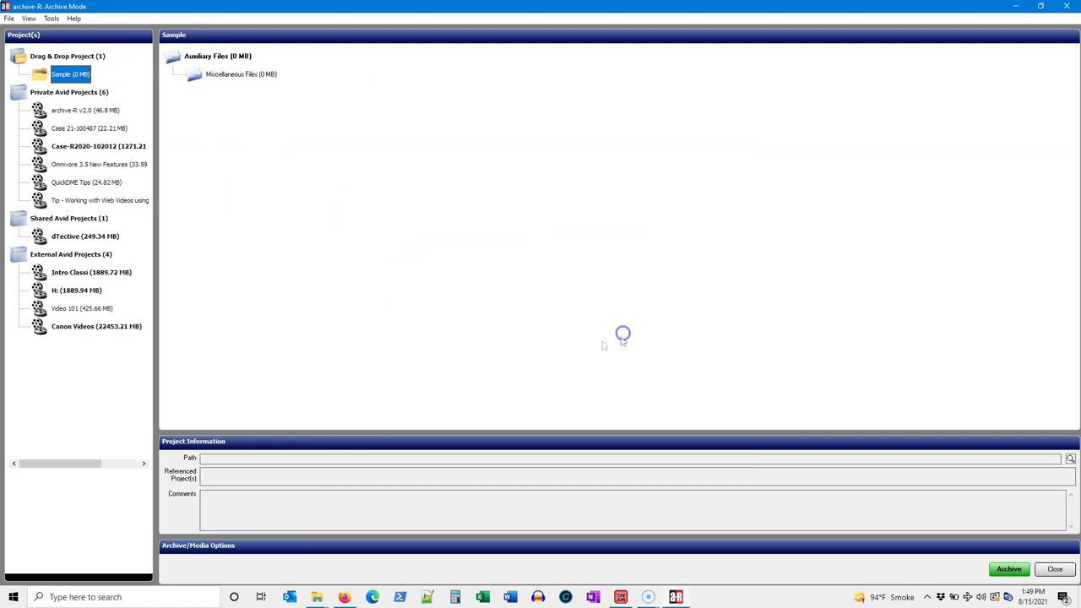
mouse_move(314, 596)
left_click(288, 563)
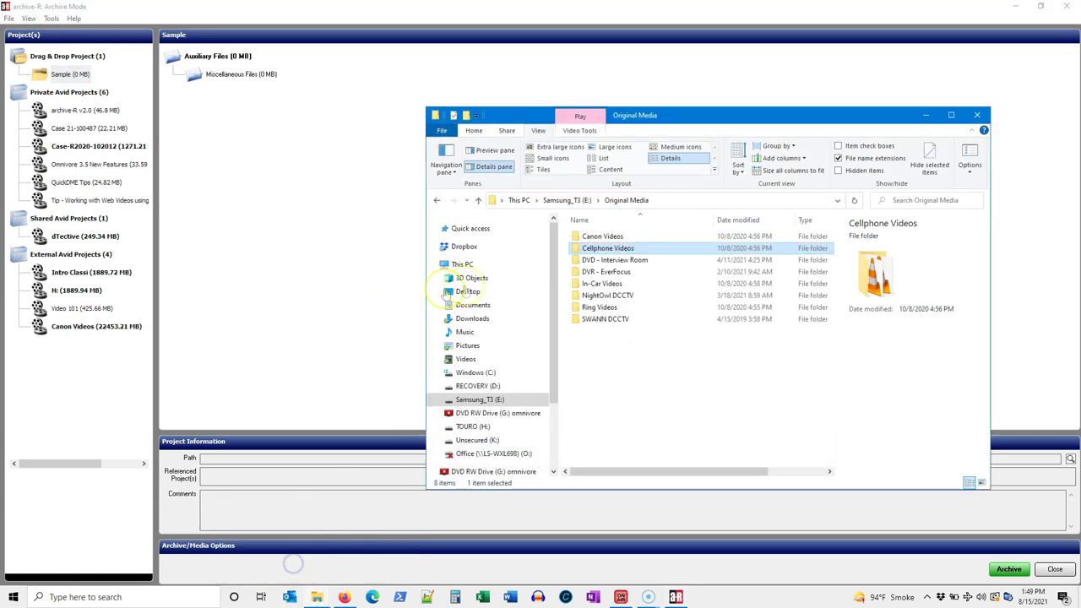
left_click_drag(591, 248, 314, 215)
left_click(8, 18)
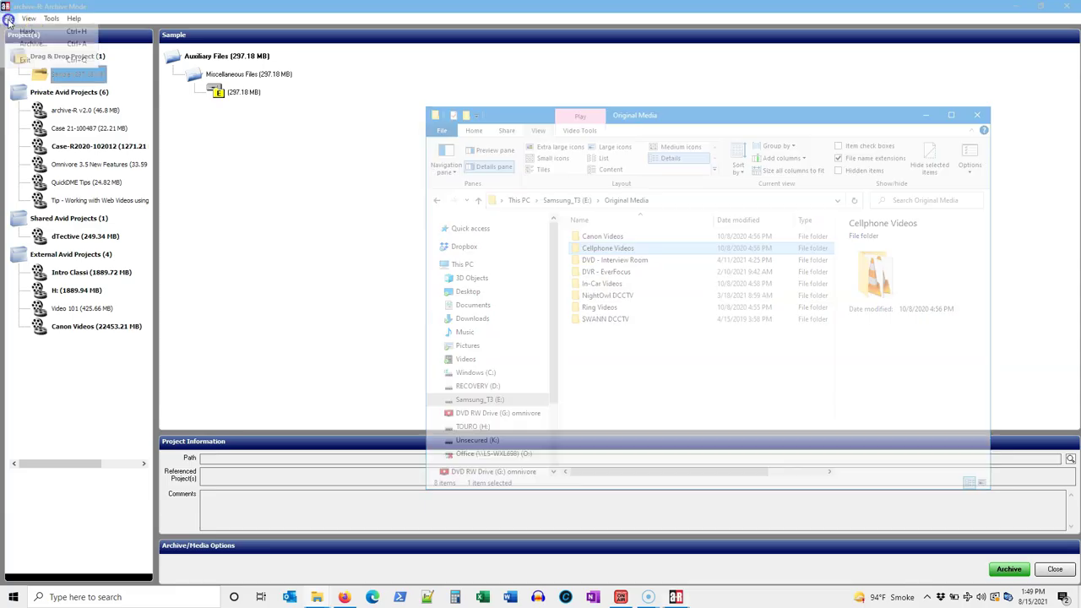